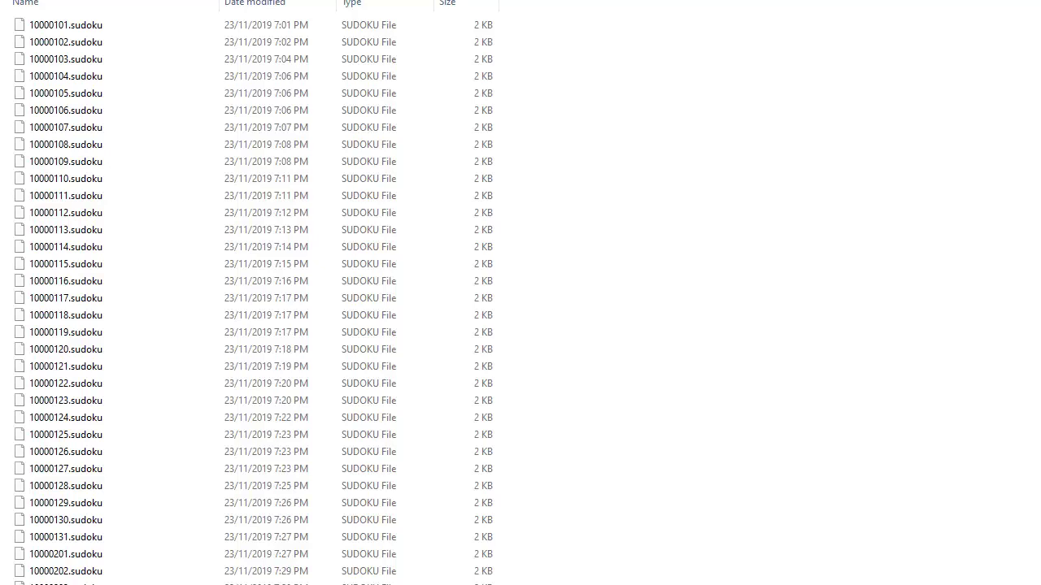
# - Examine the puzzle files in the PLR3-level1 folder and return to the parent folder
pyautogui.hotkey('alt', 'Up')
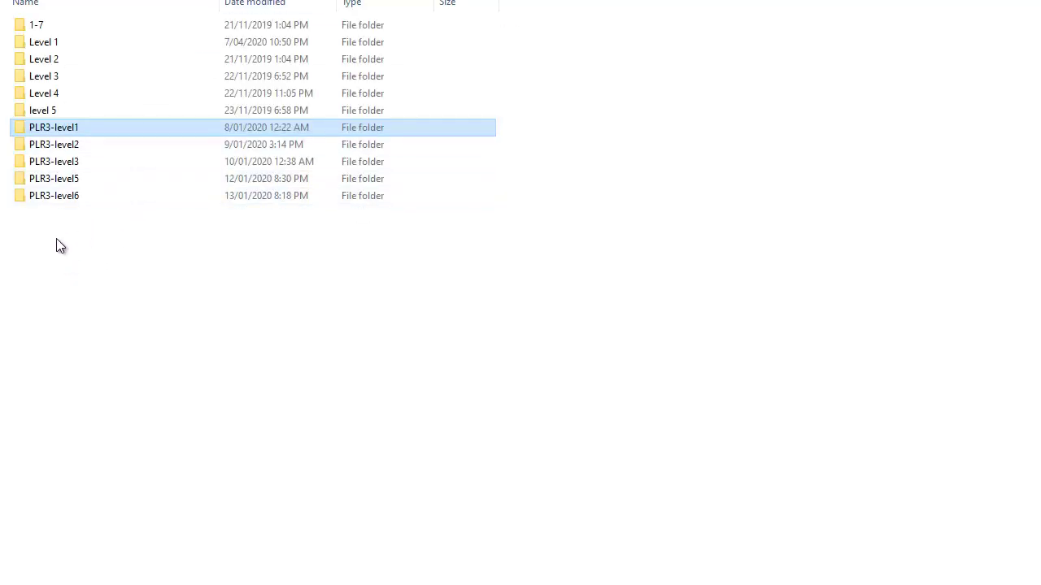
pyautogui.doubleClick(81, 127)
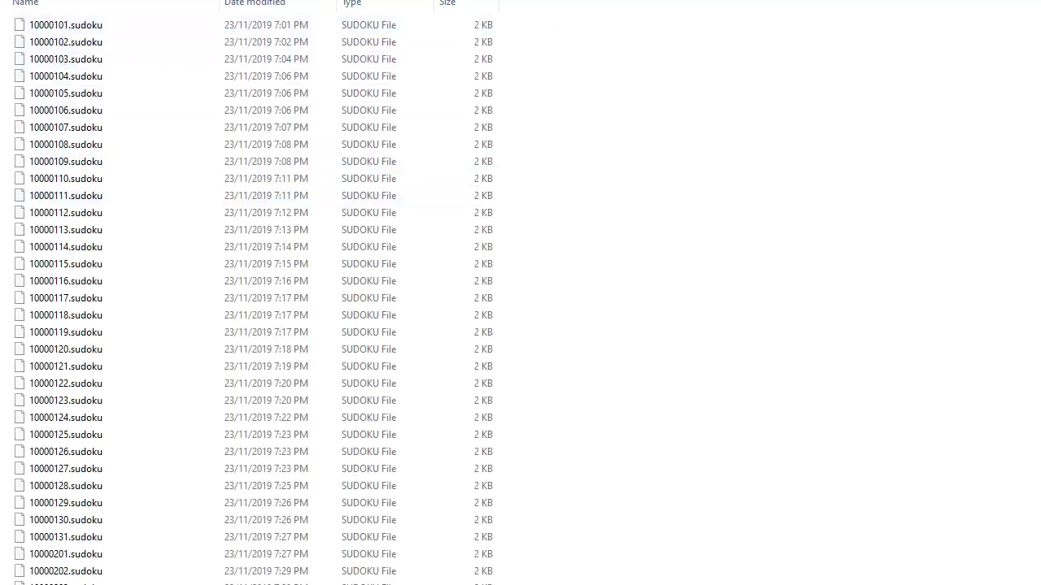
pyautogui.hotkey('alt', 'Up')
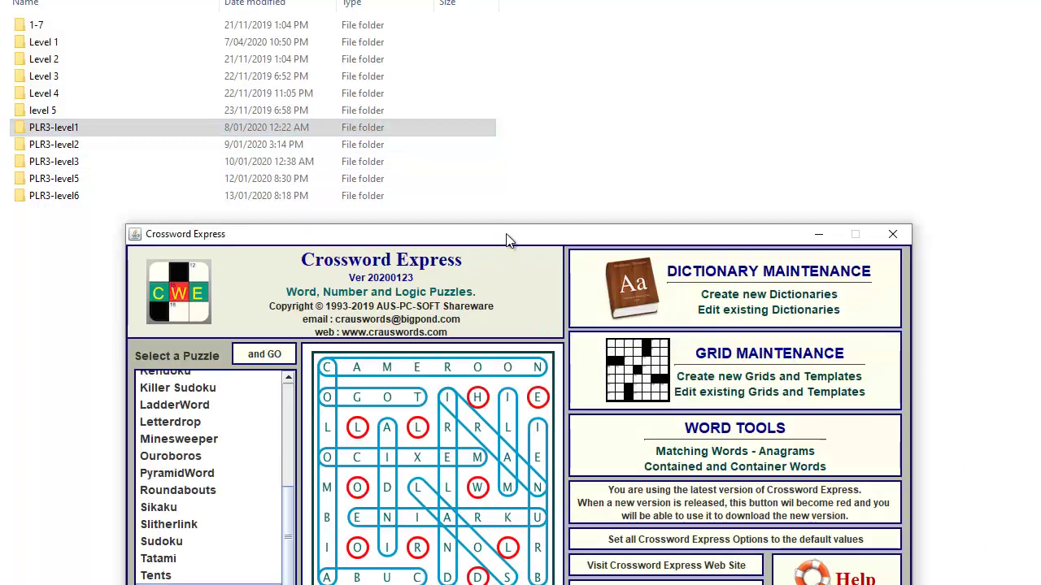
# - Switch to Crossword Express and open its Sudoku puzzle builder, with the window moved clear of the folder list
pyautogui.moveTo(506, 240); pyautogui.dragTo(511, 180)
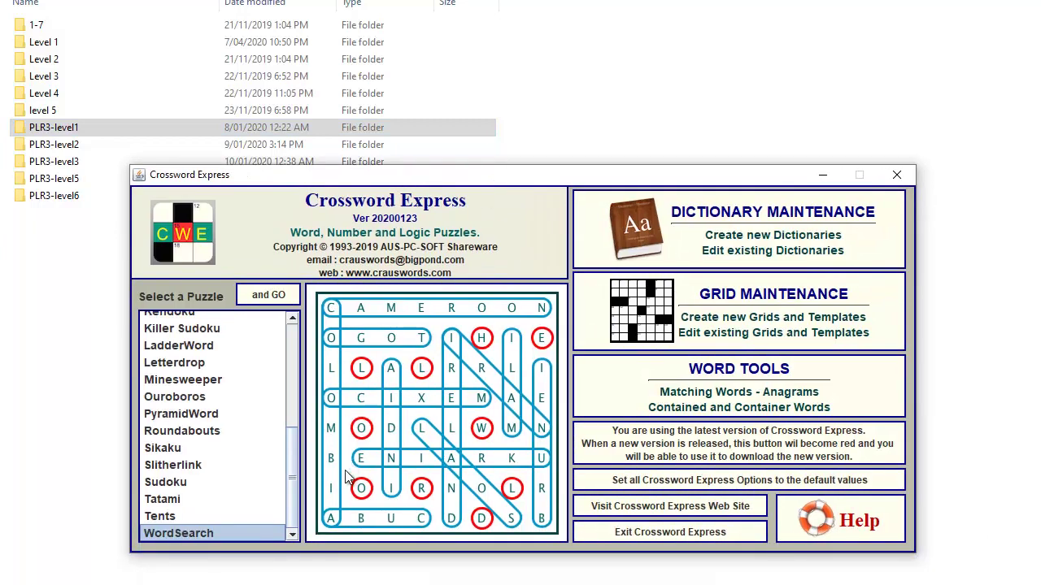
pyautogui.click(180, 481)
pyautogui.click(271, 295)
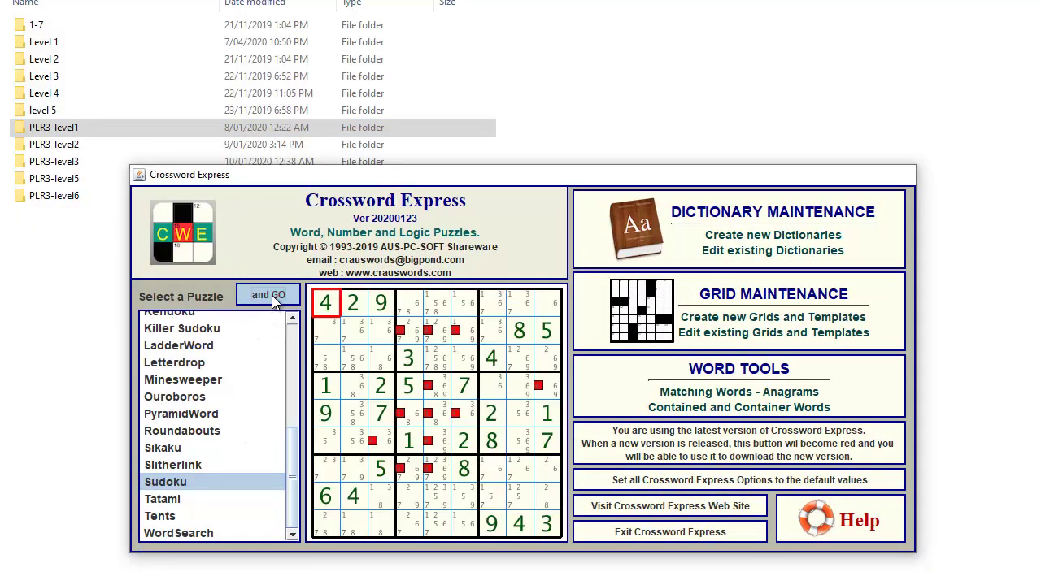
pyautogui.moveTo(359, 174); pyautogui.dragTo(580, 15)
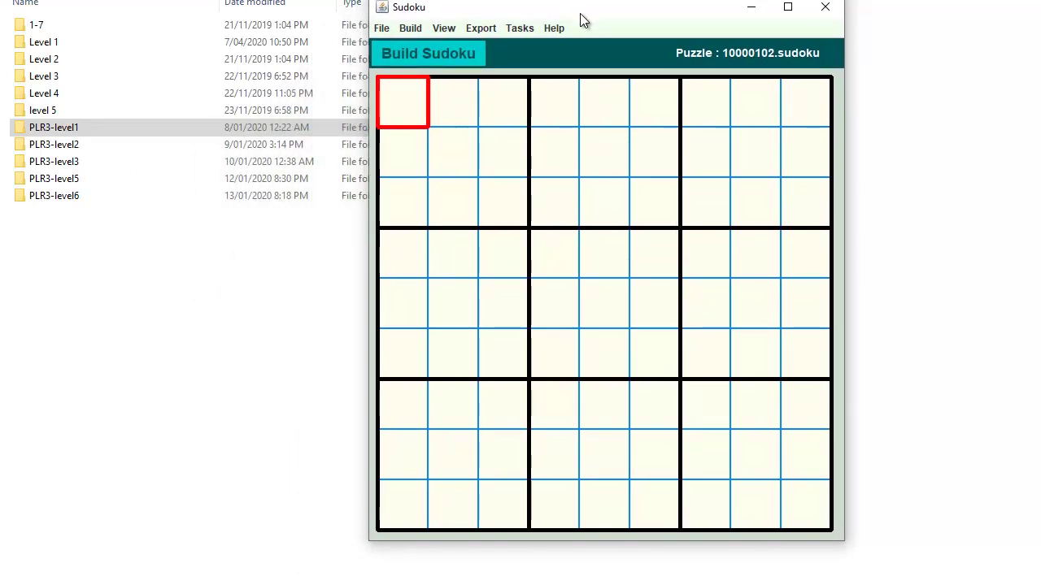
# - Start a new puzzle with file name 10000101 and puzzle name Sudoku
pyautogui.click(411, 28)
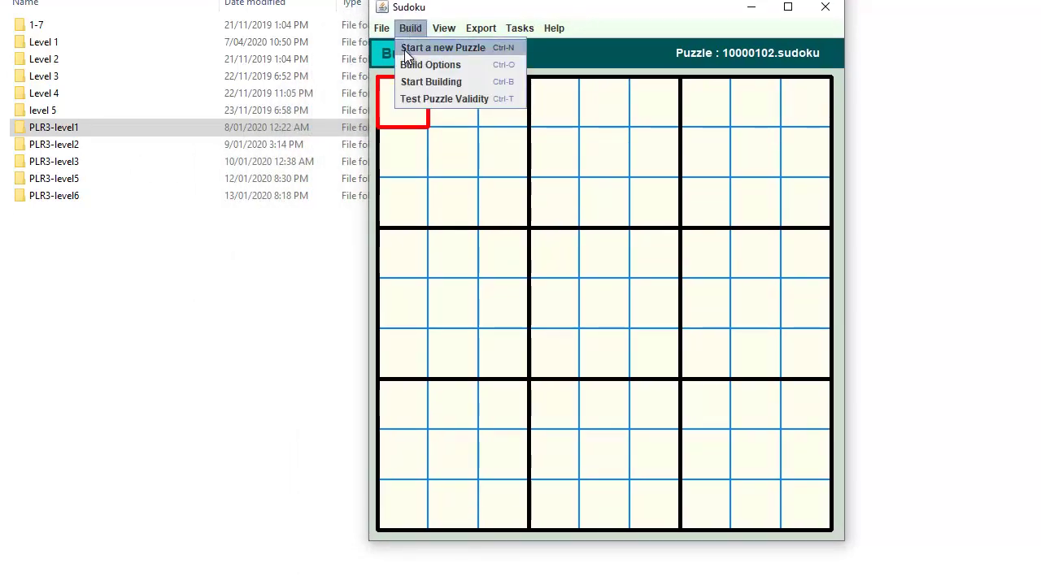
pyautogui.click(409, 46)
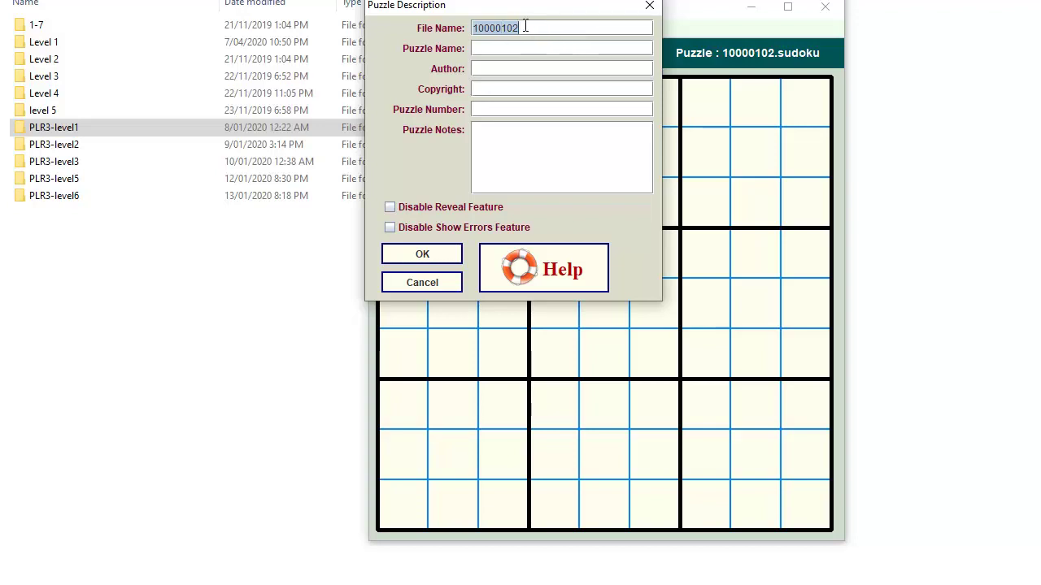
pyautogui.moveTo(521, 28); pyautogui.dragTo(474, 31)
pyautogui.click(546, 31)
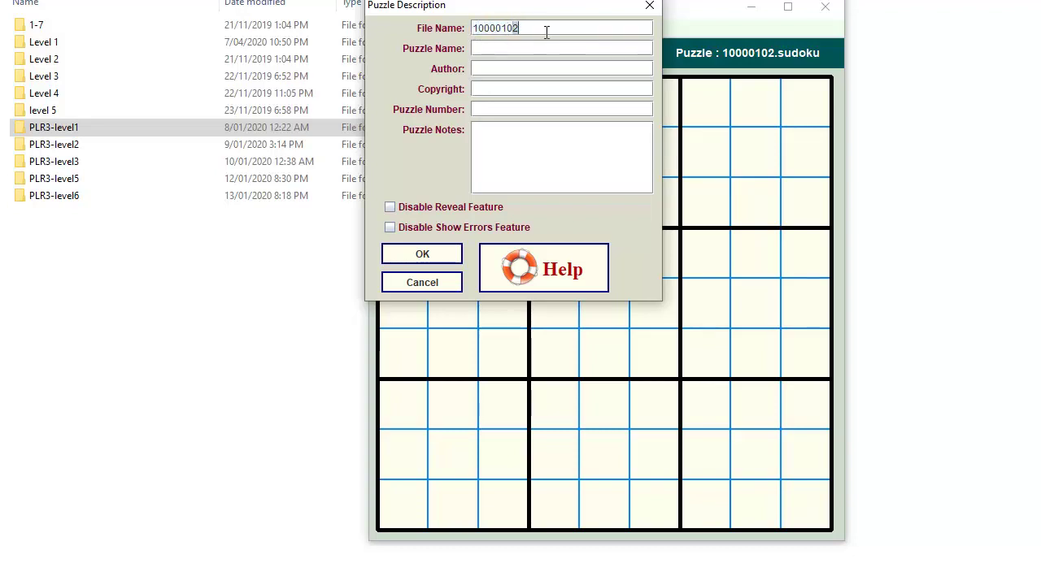
pyautogui.write('1')
pyautogui.press('Tab')
pyautogui.write('Sudok')
pyautogui.write('u')
# - Fill in the puzzle's author, set its puzzle number to 10000101, and accept the description
pyautogui.write('Saker')
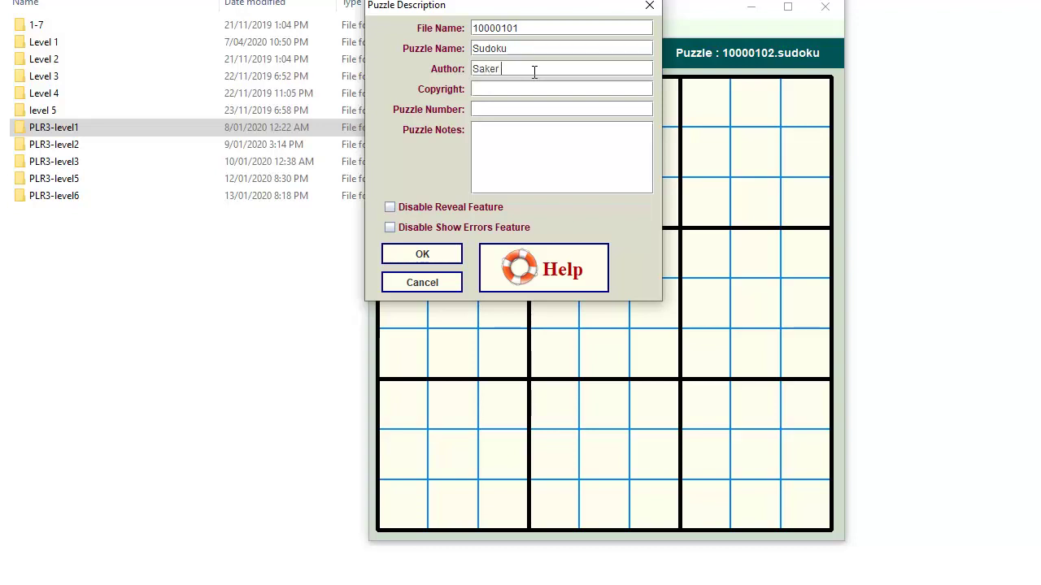
pyautogui.write(' & Fleet')
pyautogui.click(533, 91)
pyautogui.click(521, 112)
pyautogui.write('1000010')
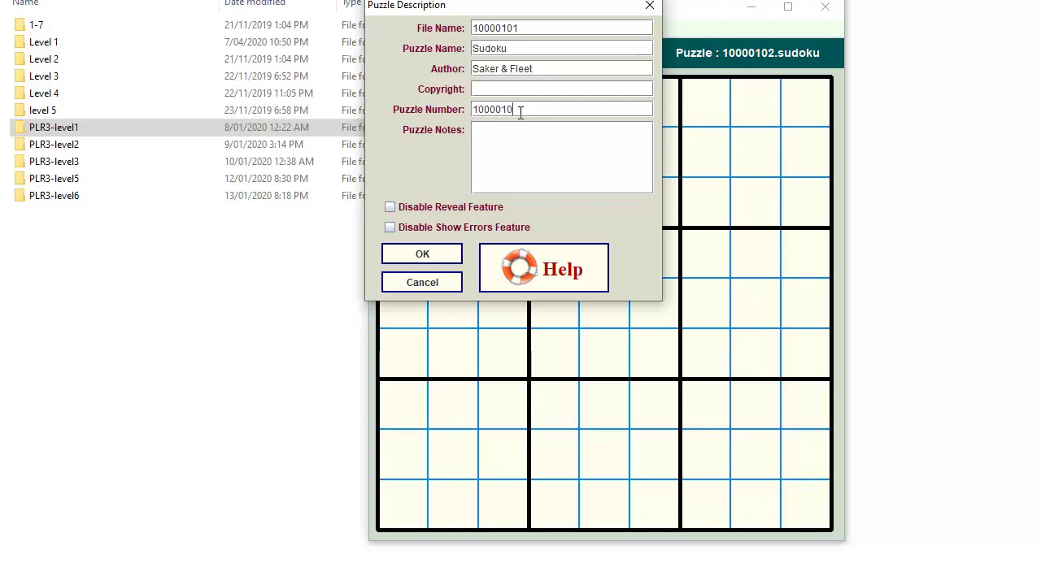
pyautogui.write('1')
pyautogui.click(432, 252)
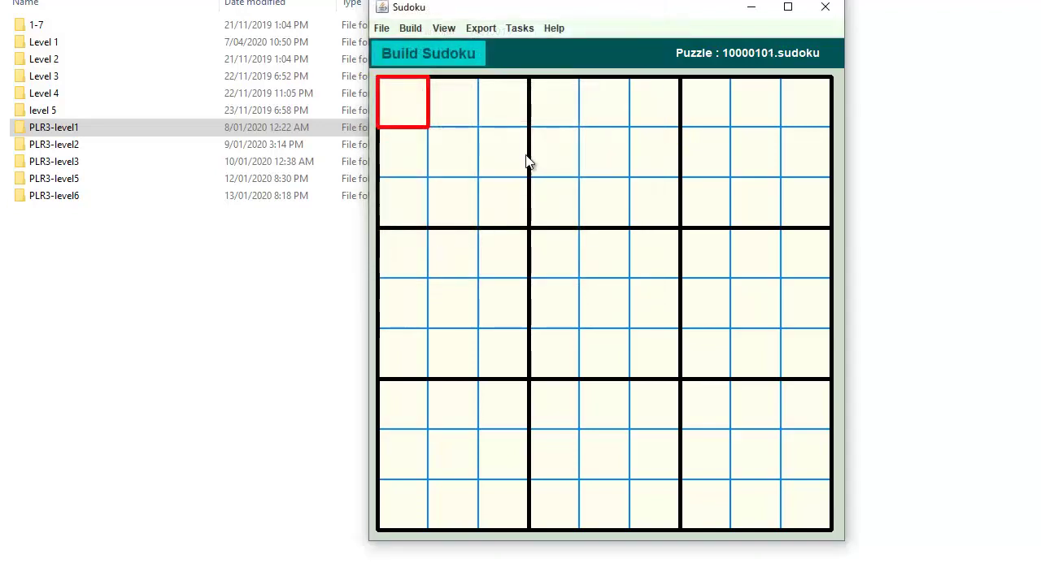
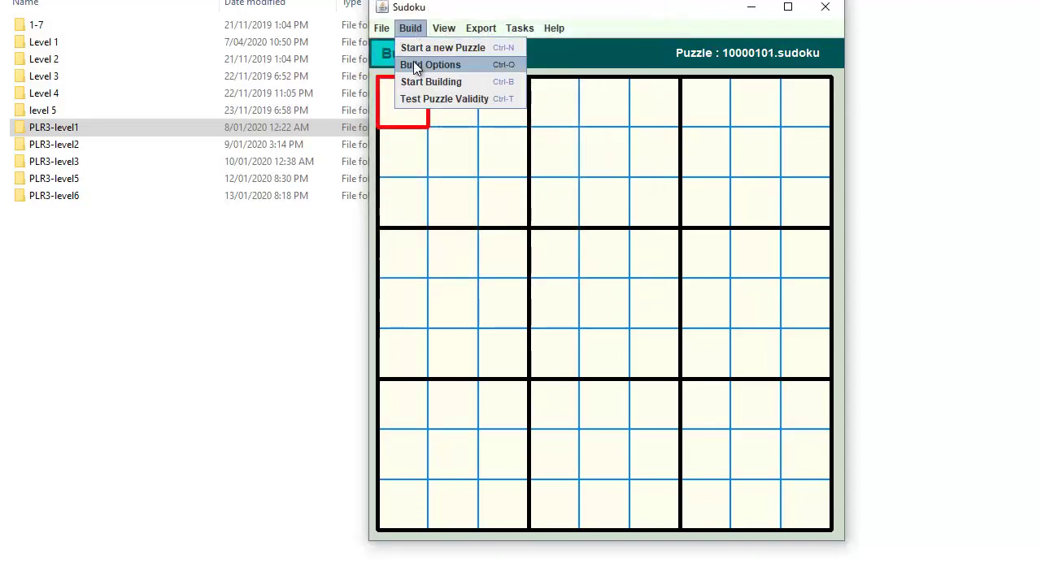
# - In the build options, set the difficulty to 1 and the number of puzzles to 200
pyautogui.click(416, 66)
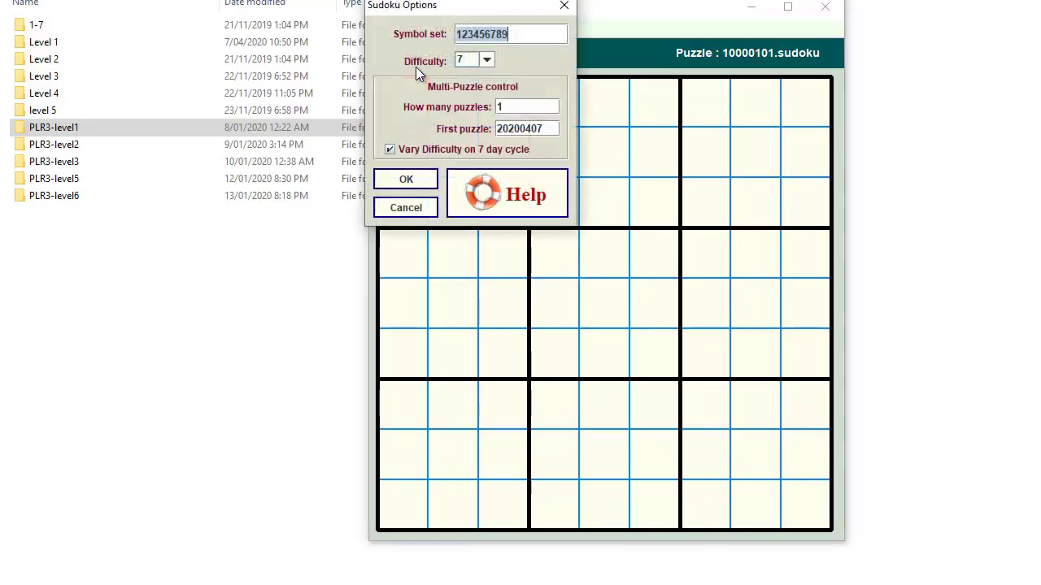
pyautogui.click(491, 57)
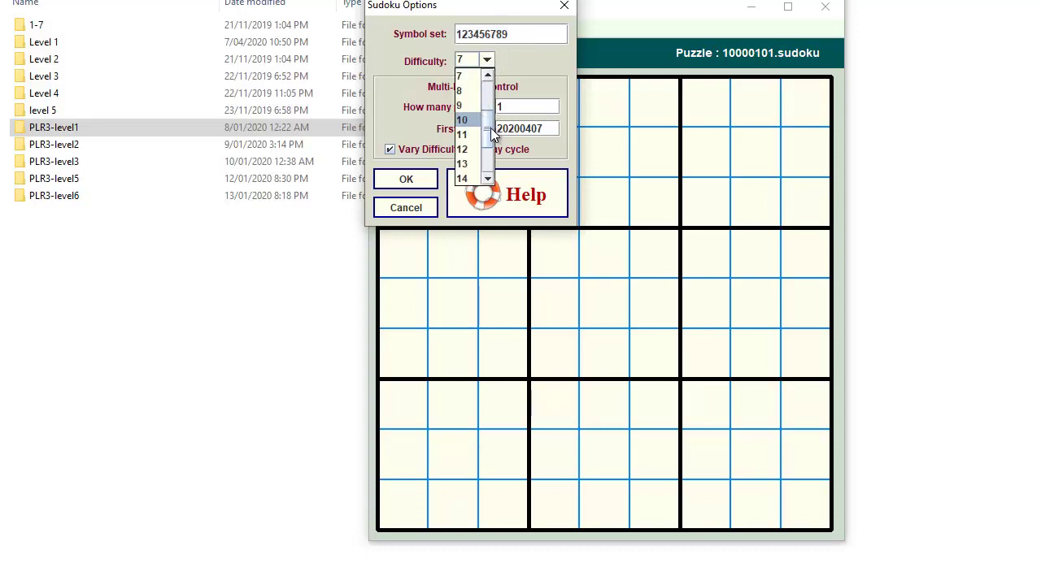
pyautogui.scroll(2, 470, 163)
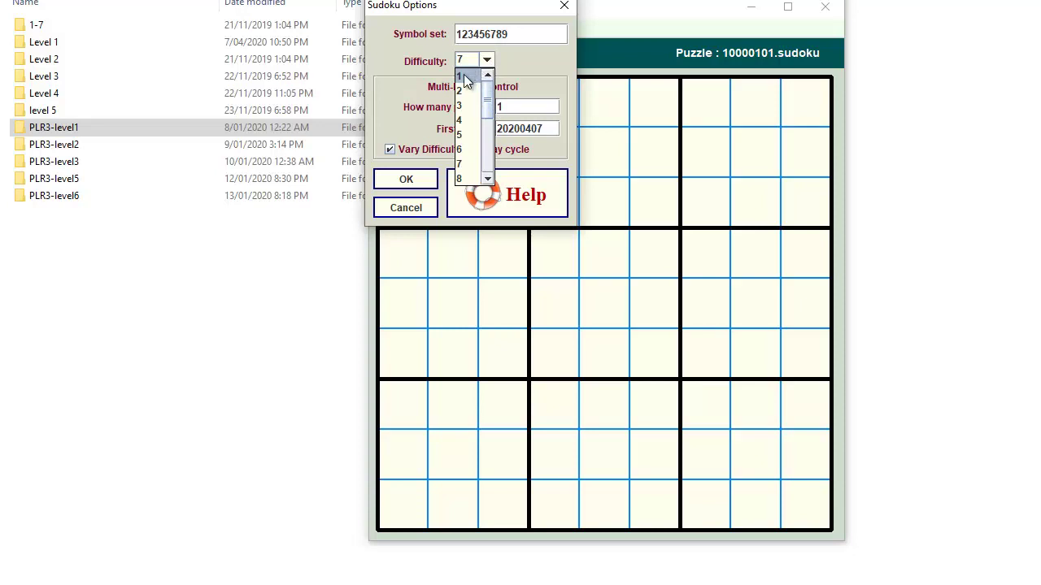
pyautogui.click(464, 76)
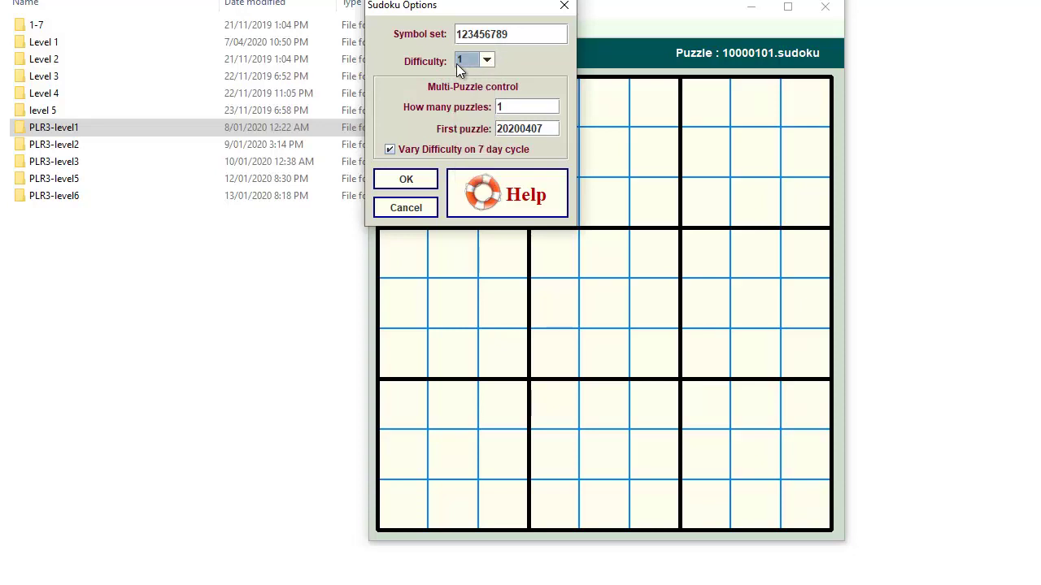
pyautogui.click(498, 106)
pyautogui.write('200')
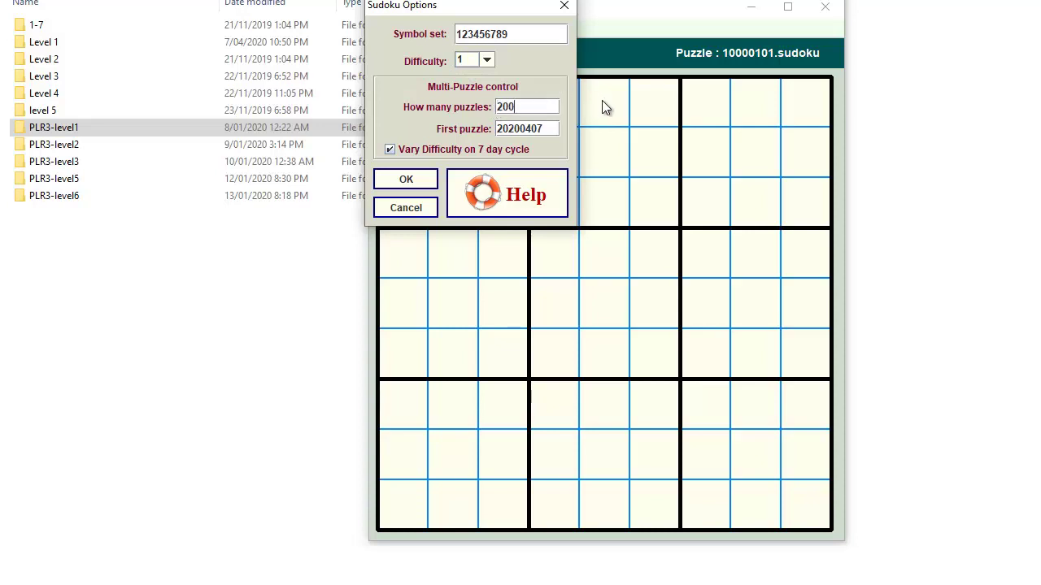
# - Set the first puzzle to 10000101, turn off the 7-day difficulty variation, and accept the build options
pyautogui.moveTo(557, 128); pyautogui.dragTo(486, 127)
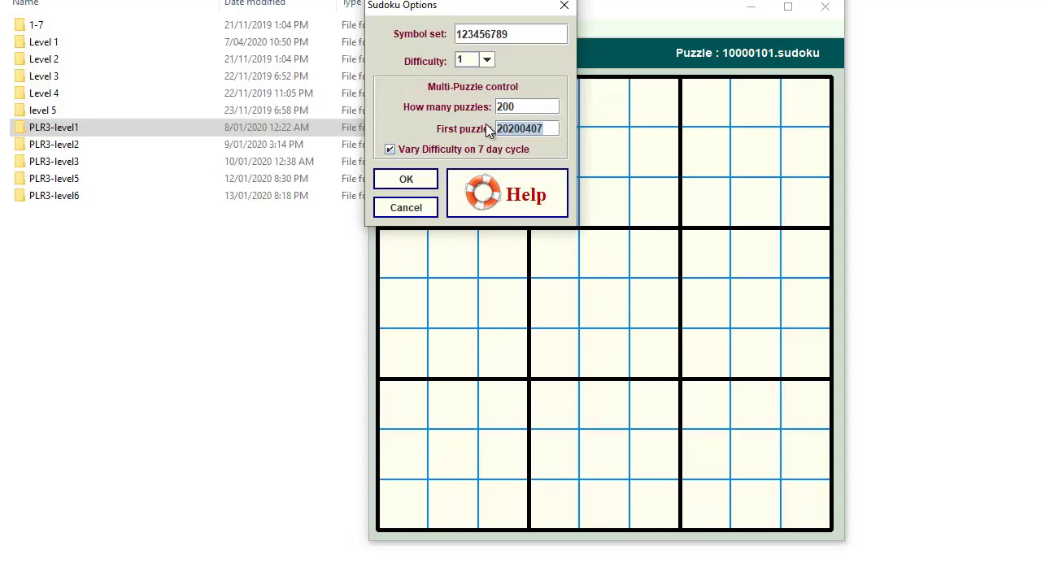
pyautogui.write('10000')
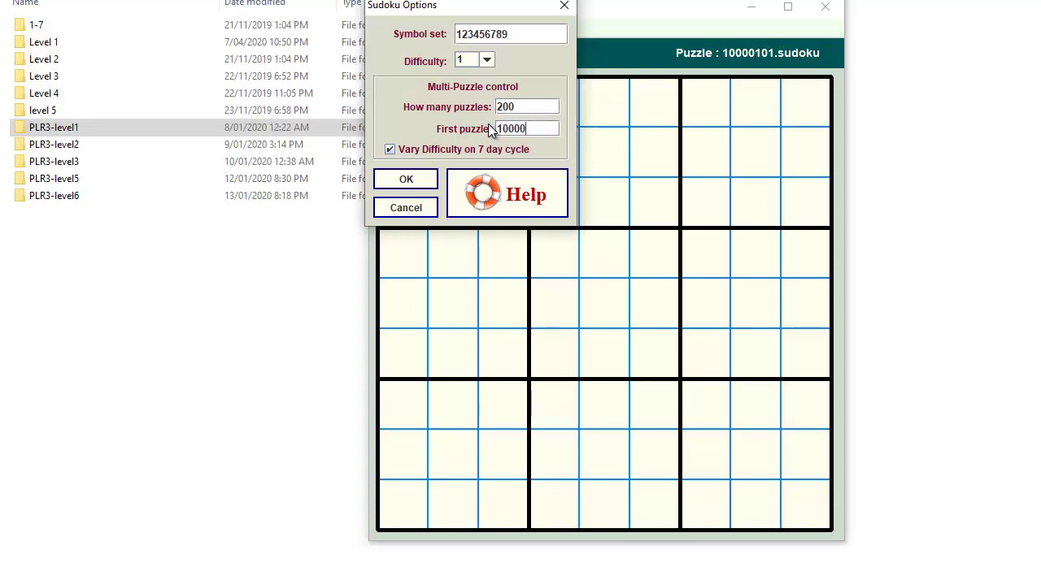
pyautogui.write('101')
pyautogui.click(404, 149)
pyautogui.click(407, 181)
# - Build the batch of Sudoku puzzles and dismiss the completion message
pyautogui.click(403, 31)
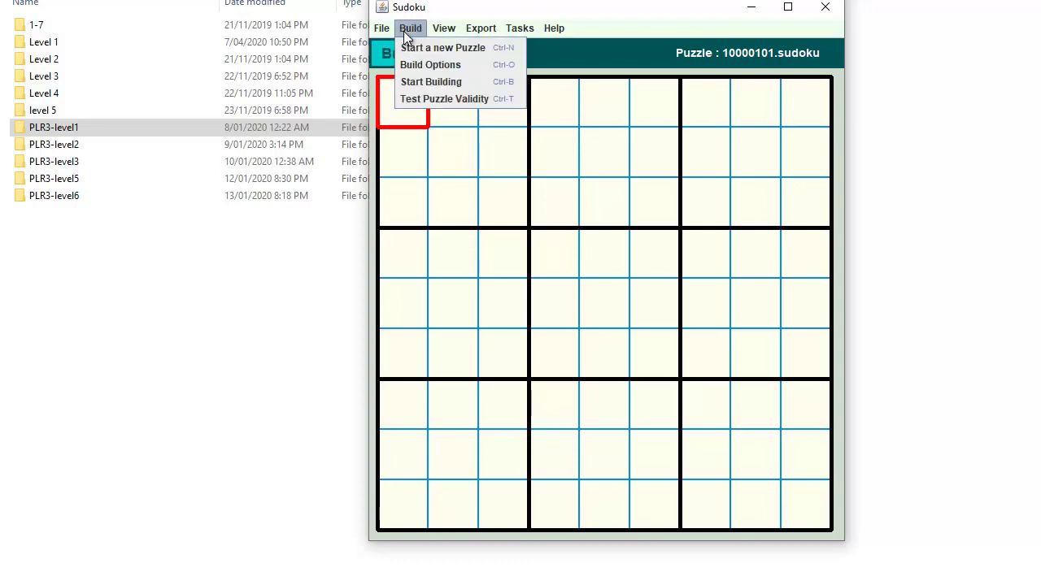
pyautogui.click(422, 82)
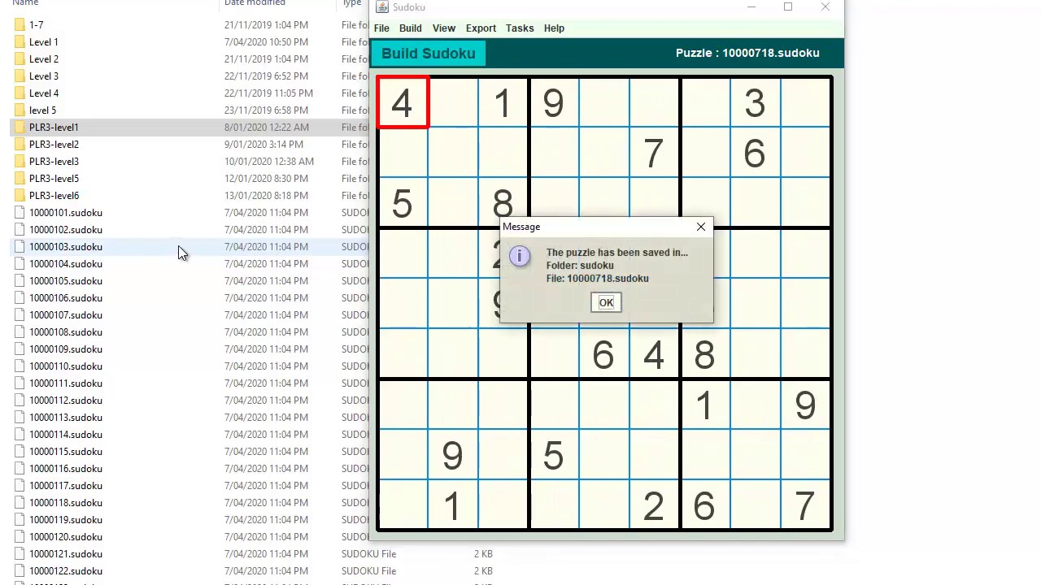
pyautogui.click(609, 300)
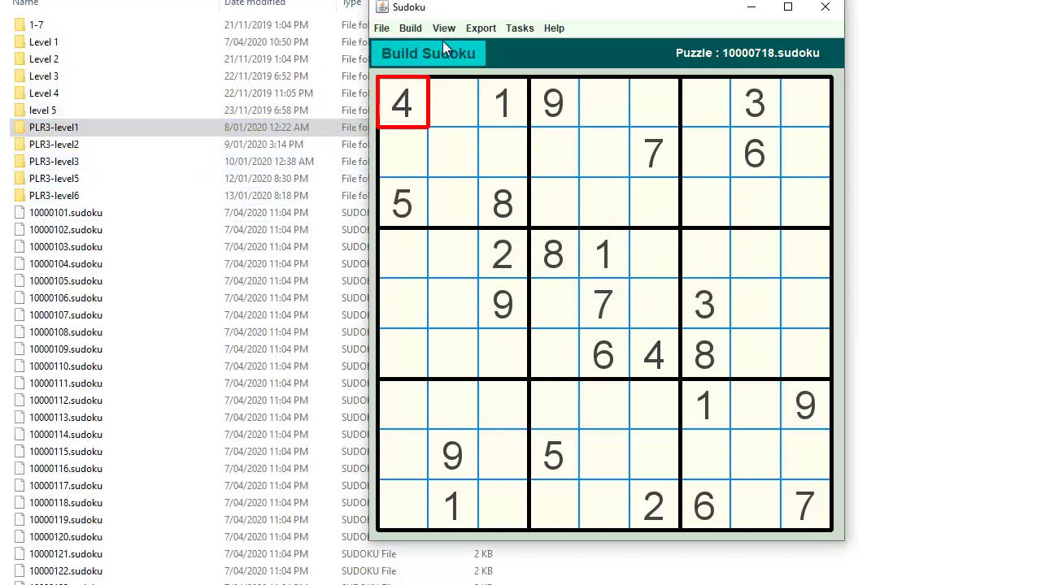
# - Open printing for the current puzzle and choose the puzzle layout named "puzzle"
pyautogui.click(510, 29)
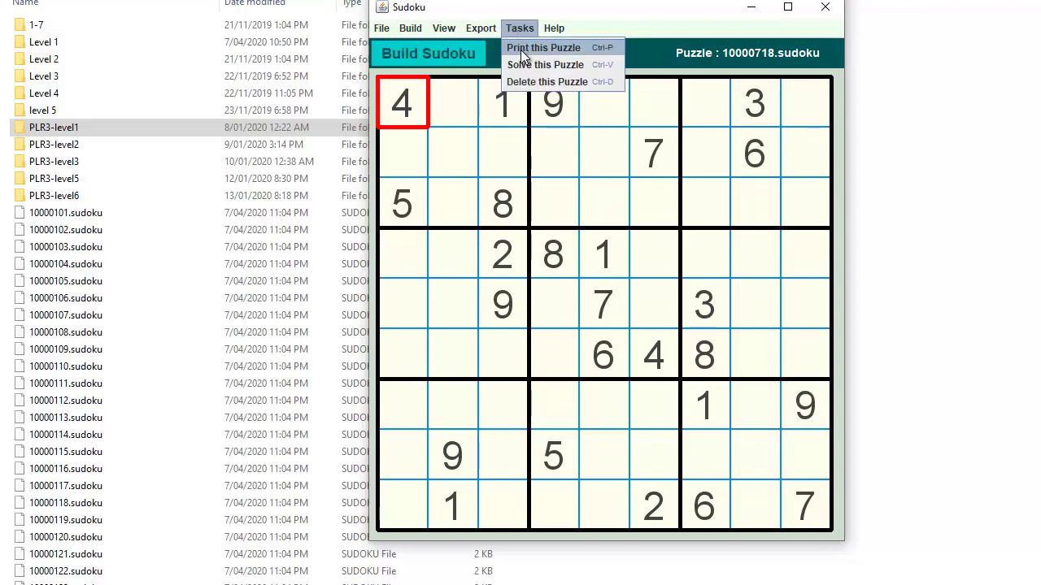
pyautogui.click(520, 48)
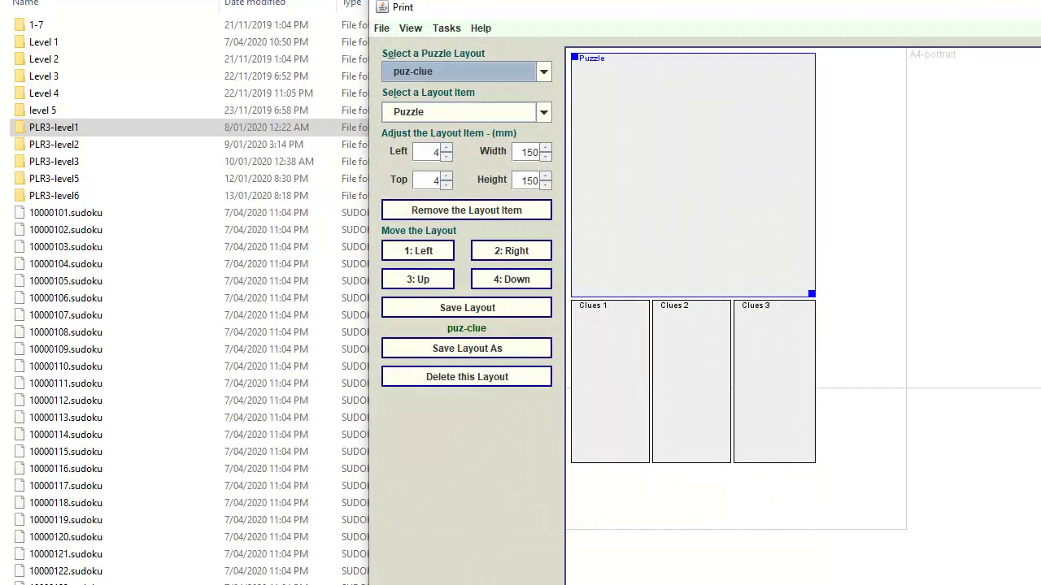
pyautogui.moveTo(715, 7); pyautogui.dragTo(705, 5)
pyautogui.click(532, 68)
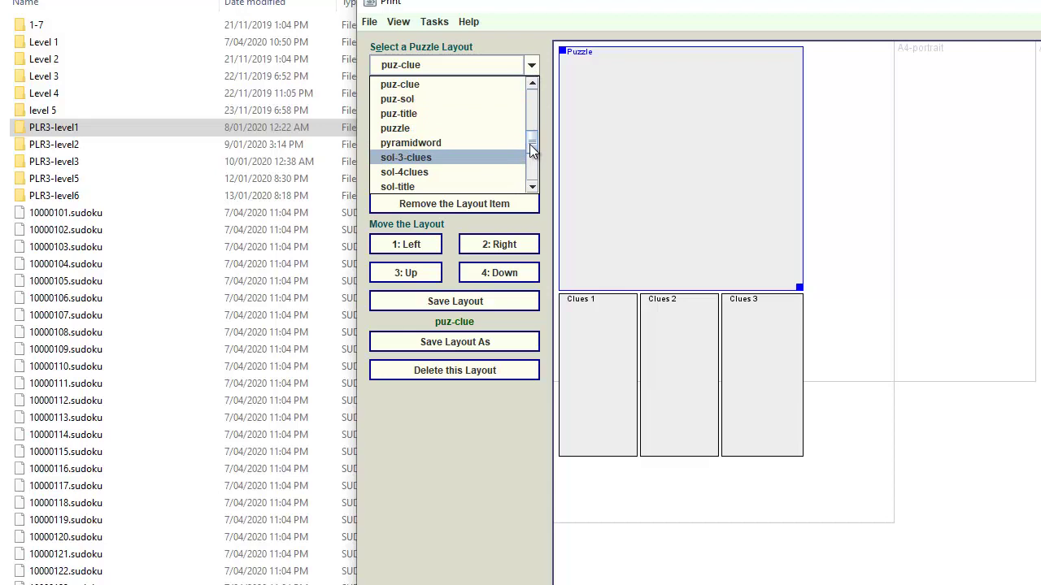
pyautogui.moveTo(529, 144)
pyautogui.mouseDown()
pyautogui.moveTo(537, 102)
pyautogui.moveTo(527, 139)
pyautogui.mouseUp()
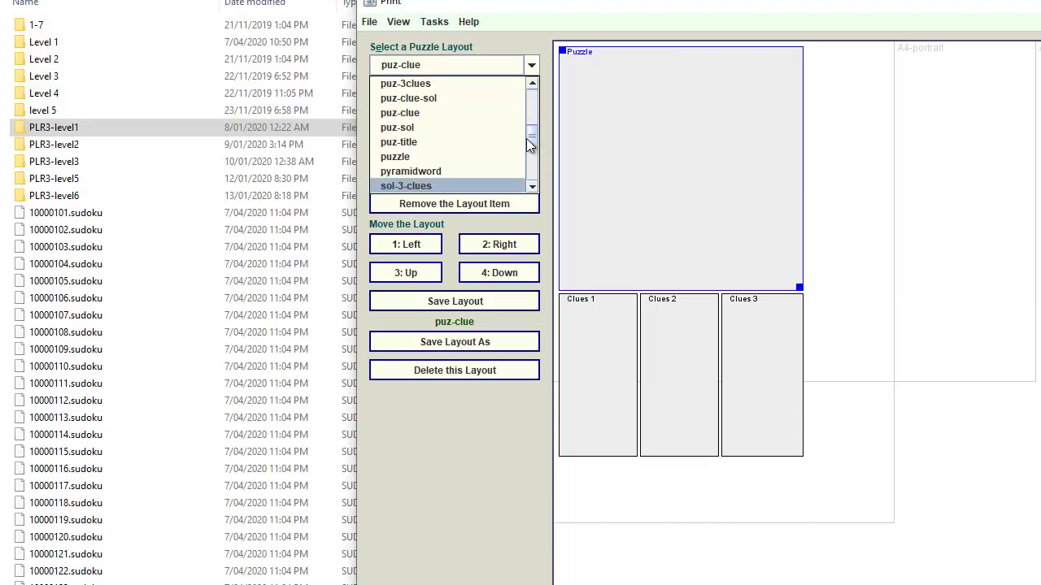
pyautogui.moveTo(526, 138)
pyautogui.mouseDown()
pyautogui.moveTo(521, 147)
pyautogui.moveTo(523, 130)
pyautogui.mouseUp()
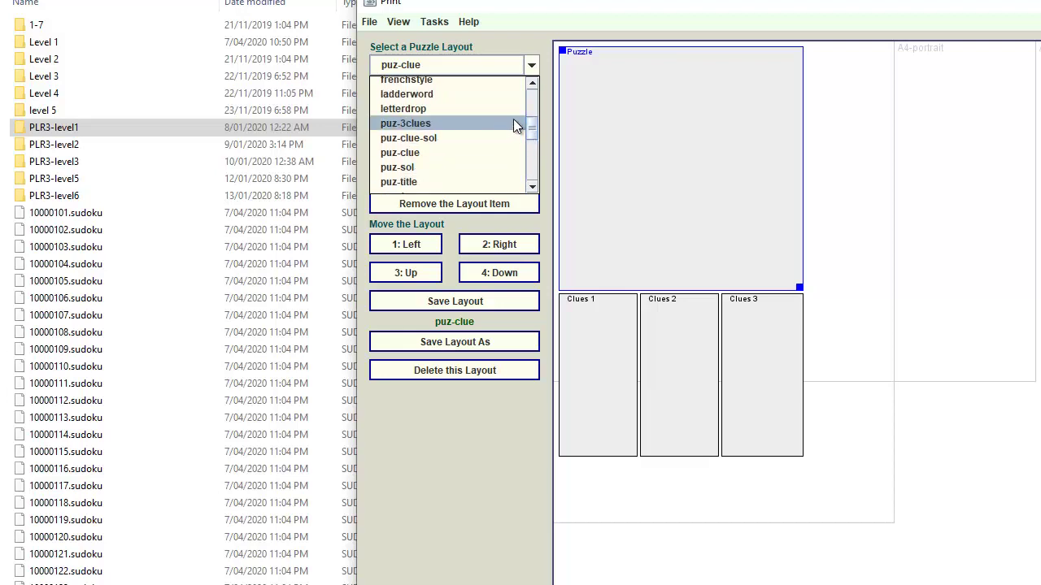
pyautogui.moveTo(527, 126)
pyautogui.mouseDown()
pyautogui.moveTo(534, 110)
pyautogui.moveTo(521, 141)
pyautogui.mouseUp()
pyautogui.click(421, 136)
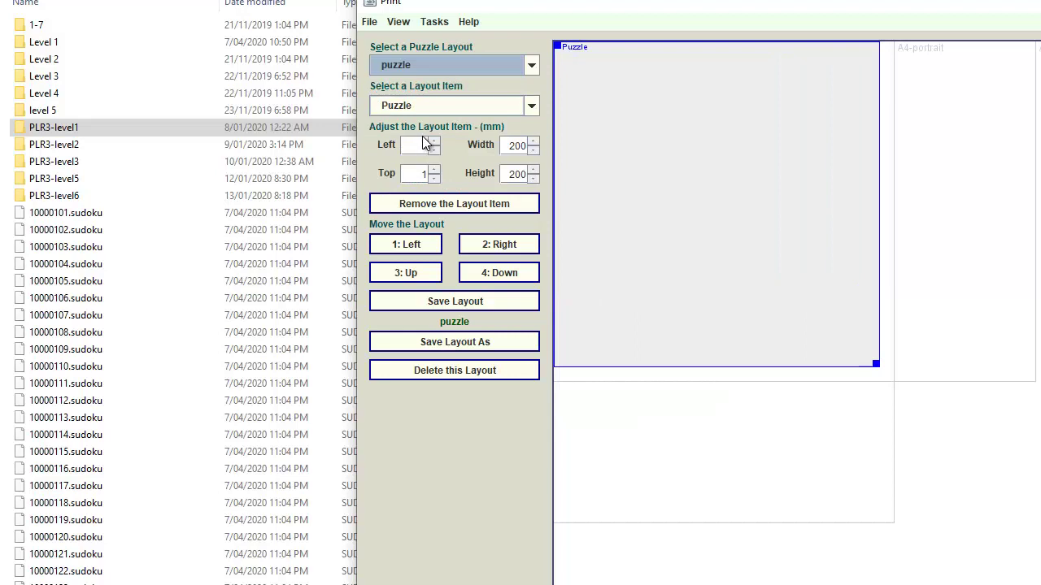
# - Examine the layout items and the print preview of the Sudoku, and return to the print layout display
pyautogui.click(531, 109)
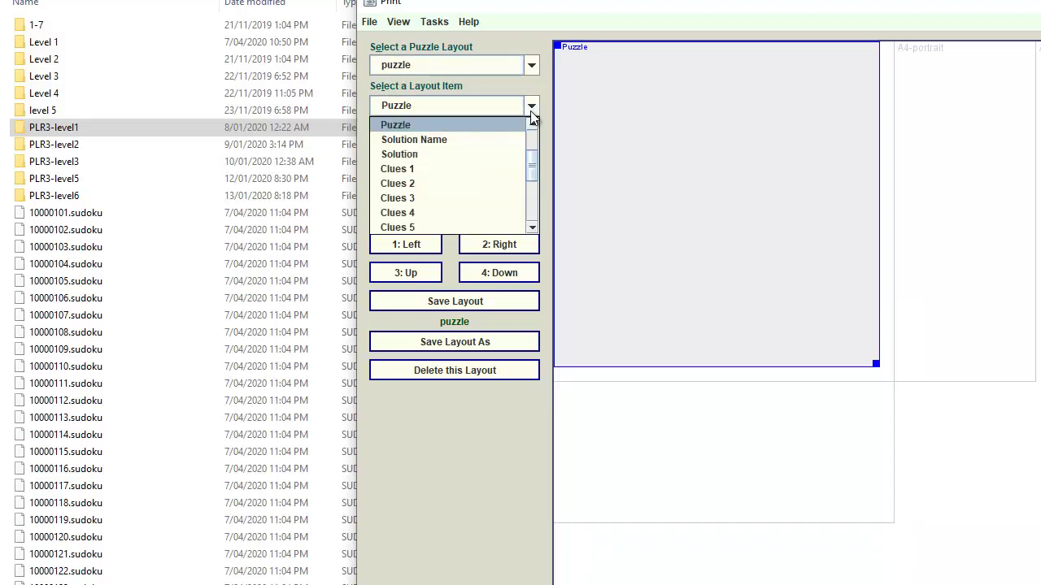
pyautogui.click(531, 113)
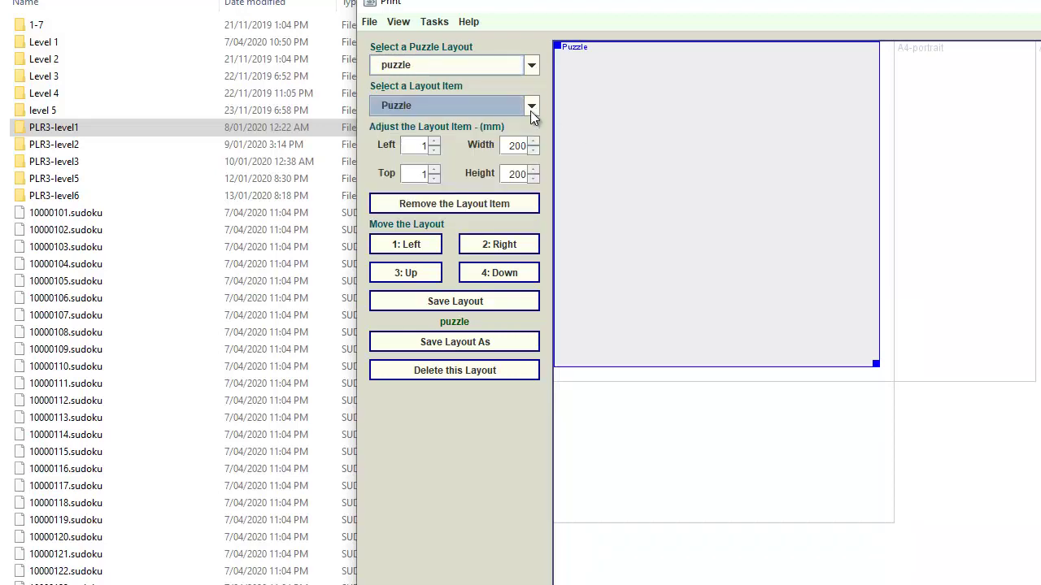
pyautogui.click(411, 24)
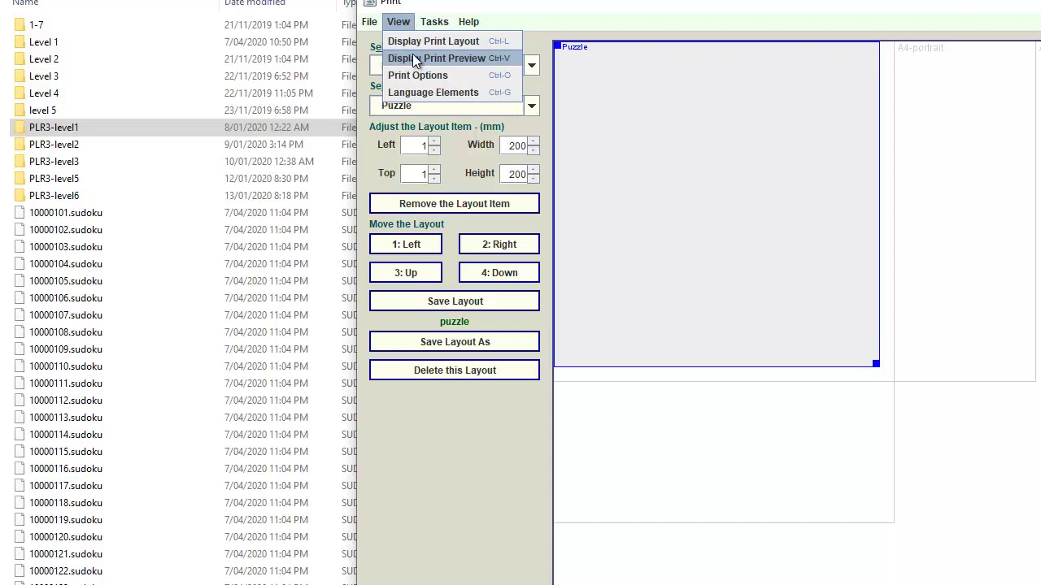
pyautogui.click(414, 59)
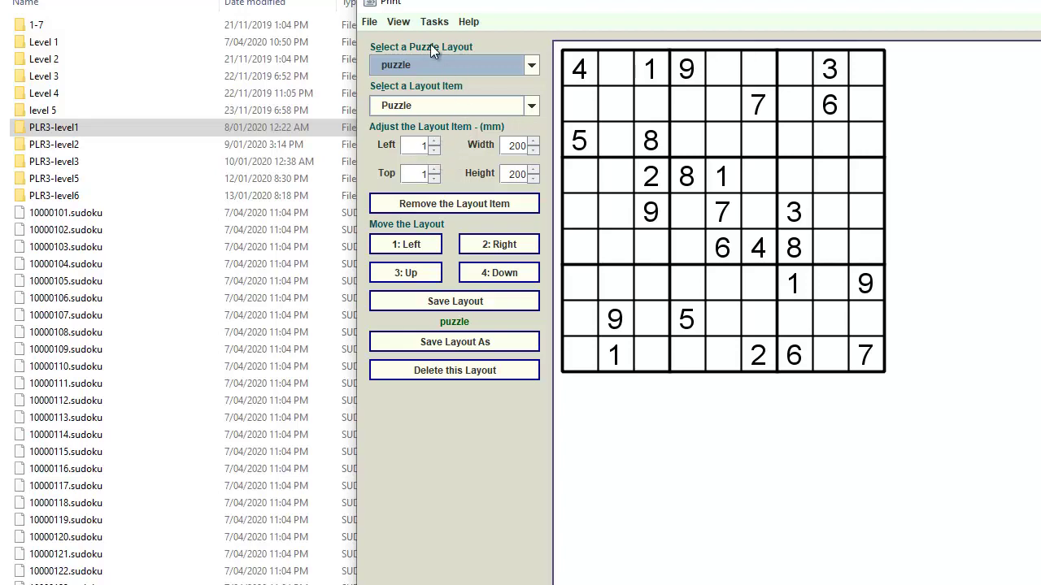
pyautogui.click(401, 21)
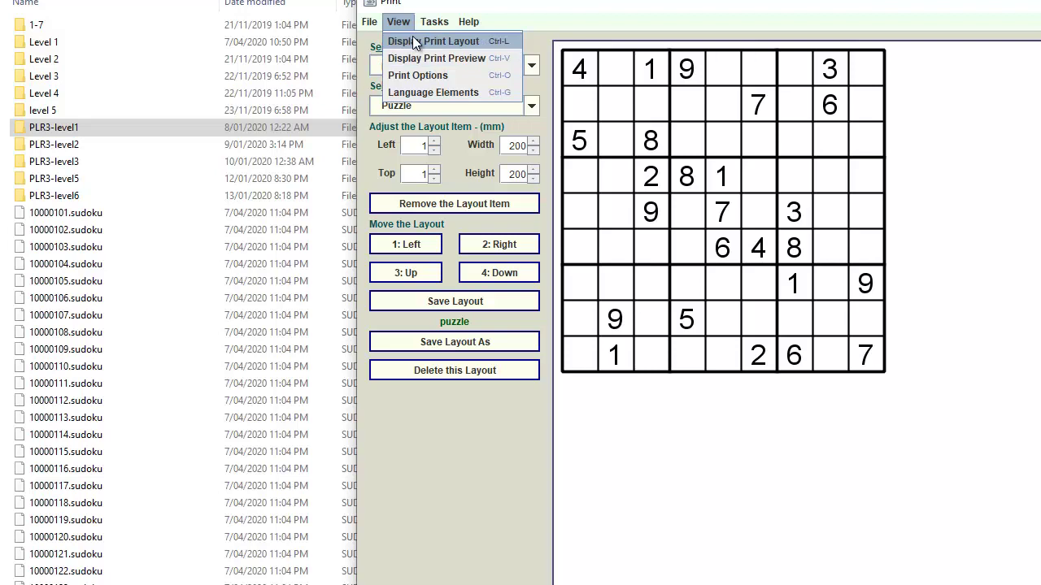
pyautogui.click(413, 36)
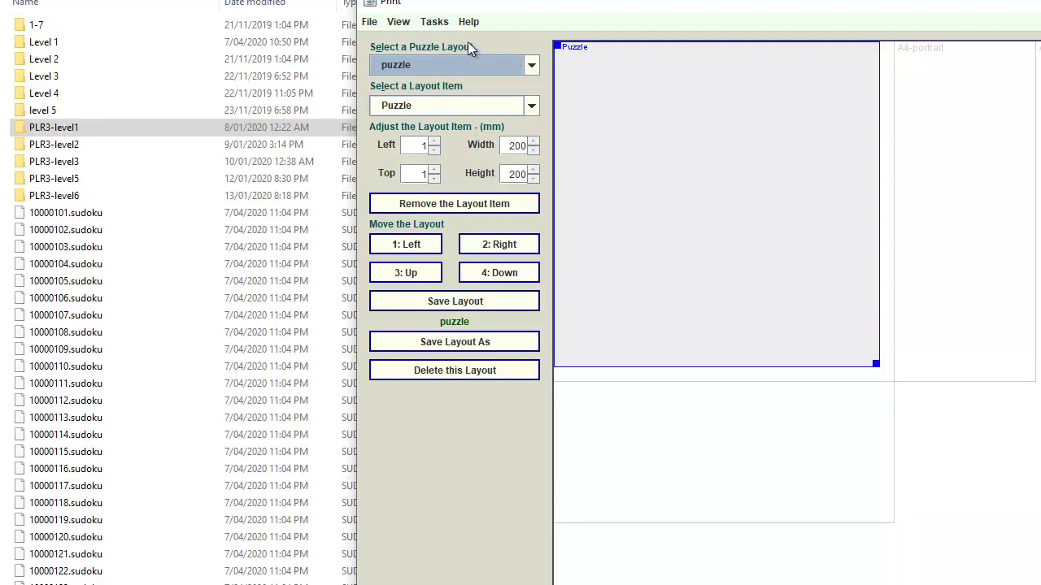
# - Open the graphics export settings and set the export to 200 puzzles starting from puzzle 10000101
pyautogui.click(435, 21)
pyautogui.click(437, 75)
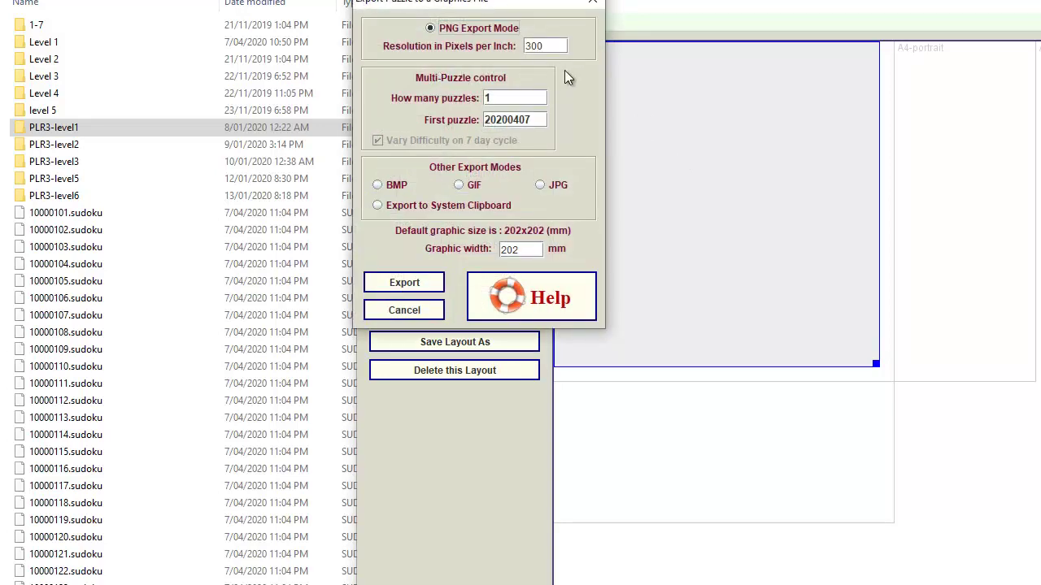
pyautogui.moveTo(509, 97); pyautogui.dragTo(486, 97)
pyautogui.write('200')
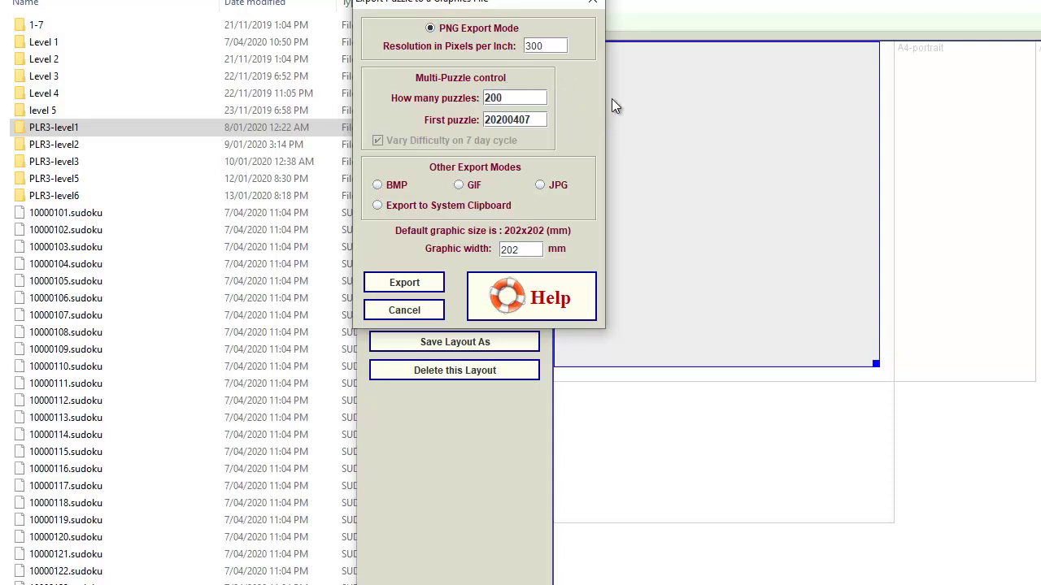
pyautogui.doubleClick(495, 120)
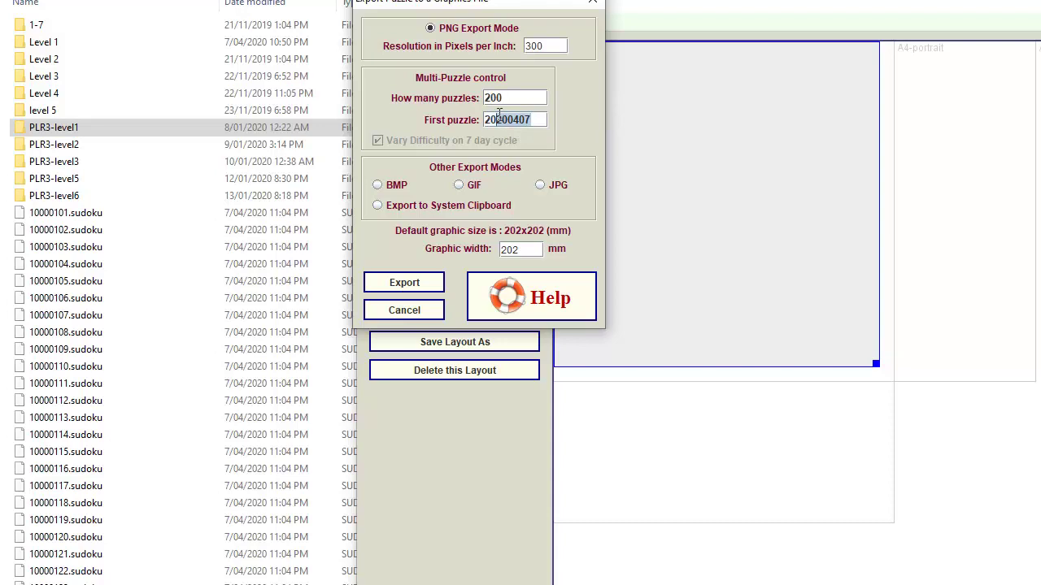
pyautogui.write('10000101')
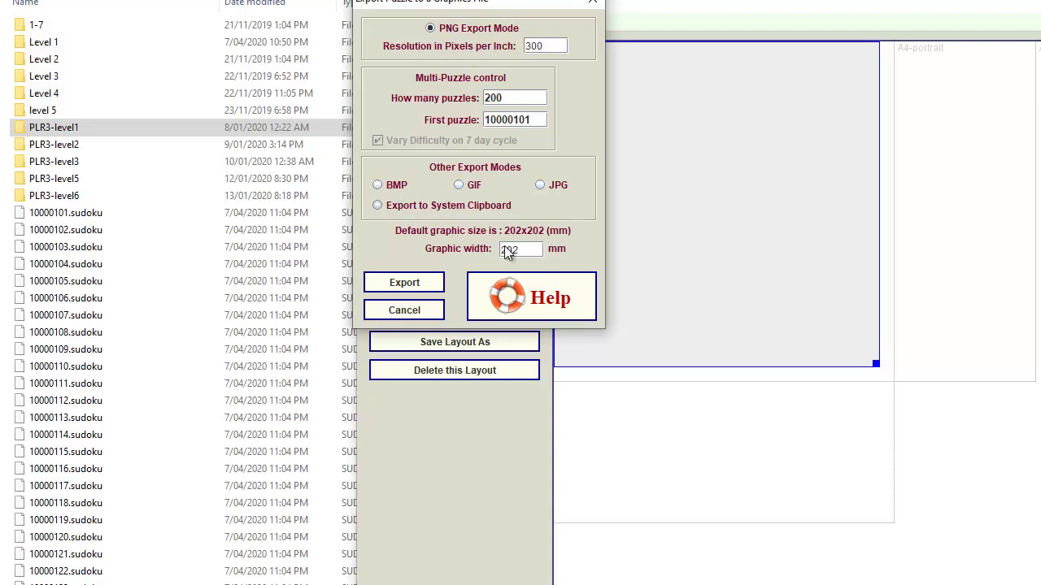
# - Export the puzzle batch as PNG files into the CrosswordExpress folder
pyautogui.click(407, 283)
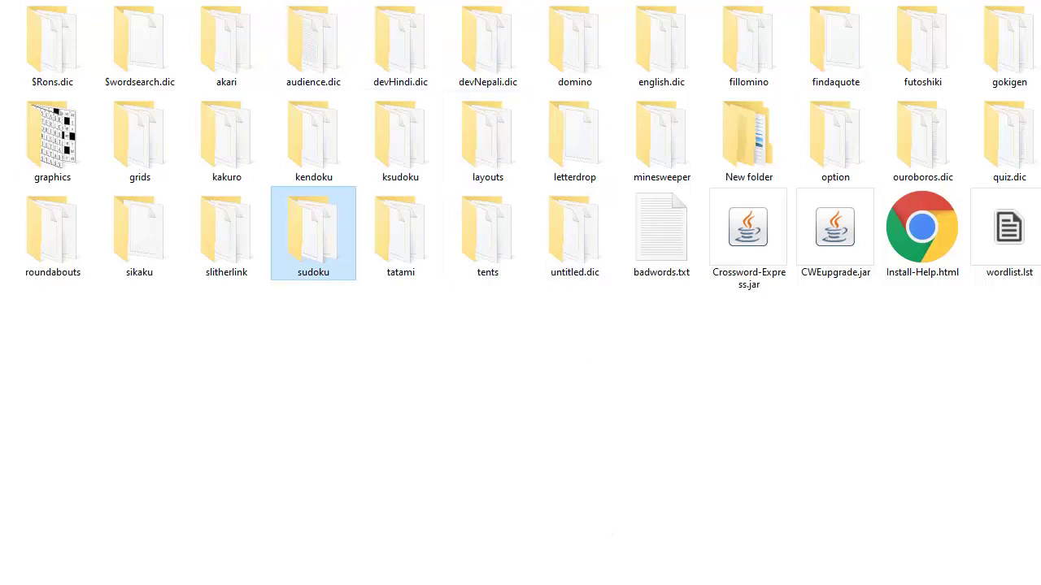
pyautogui.hotkey('alt', 'Tab')
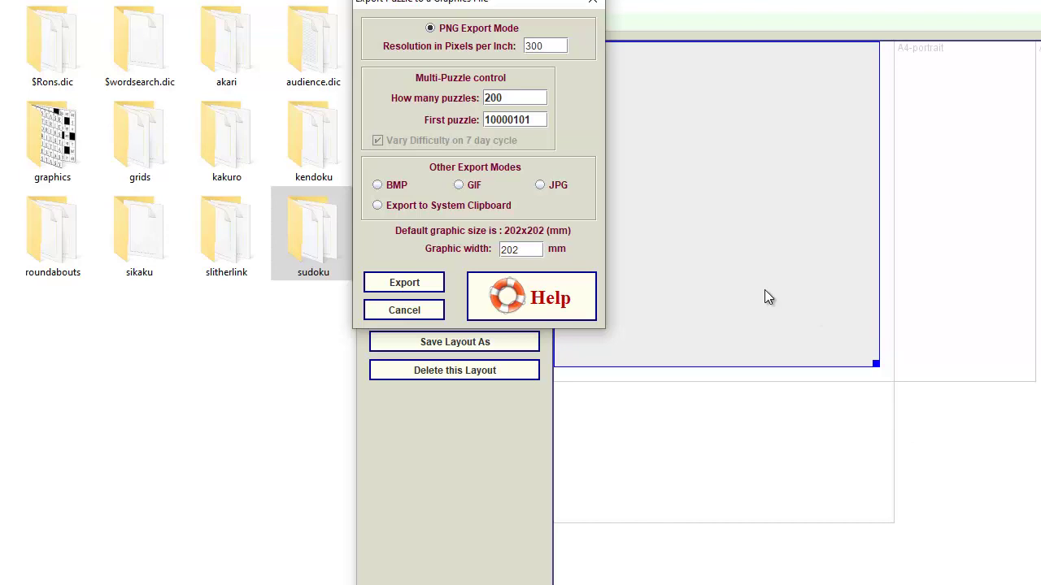
pyautogui.click(402, 288)
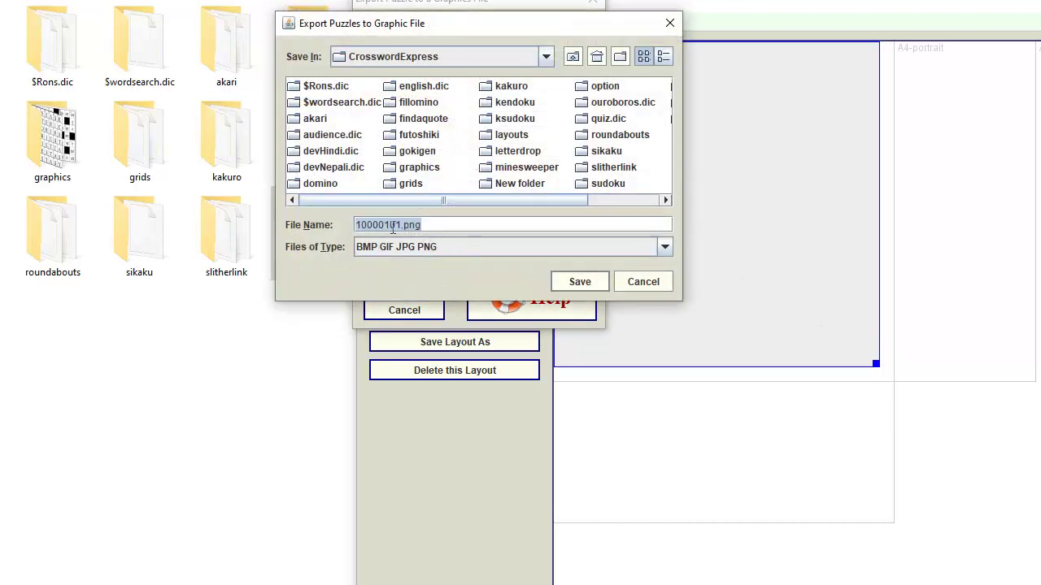
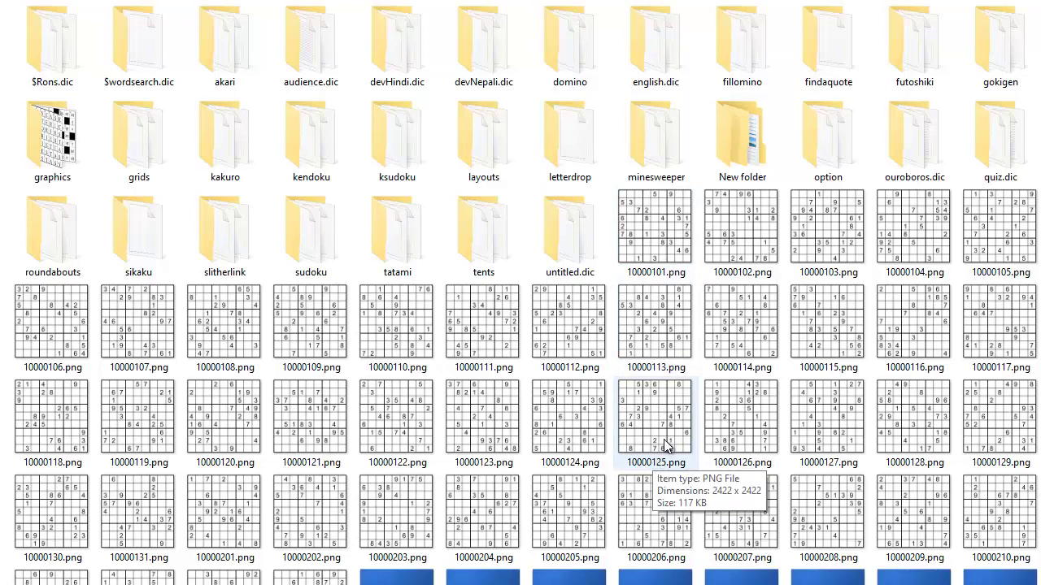
# - Select all exported puzzle images from 10000101.png to 10000718.png and cut them for moving
pyautogui.scroll(-2, 664, 439)
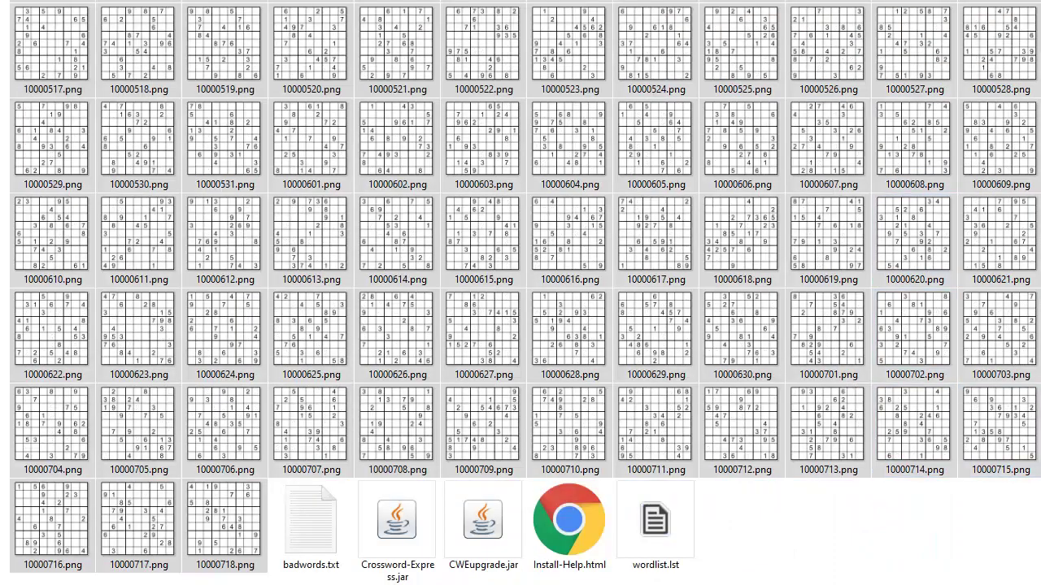
pyautogui.scroll(5, 886, 475)
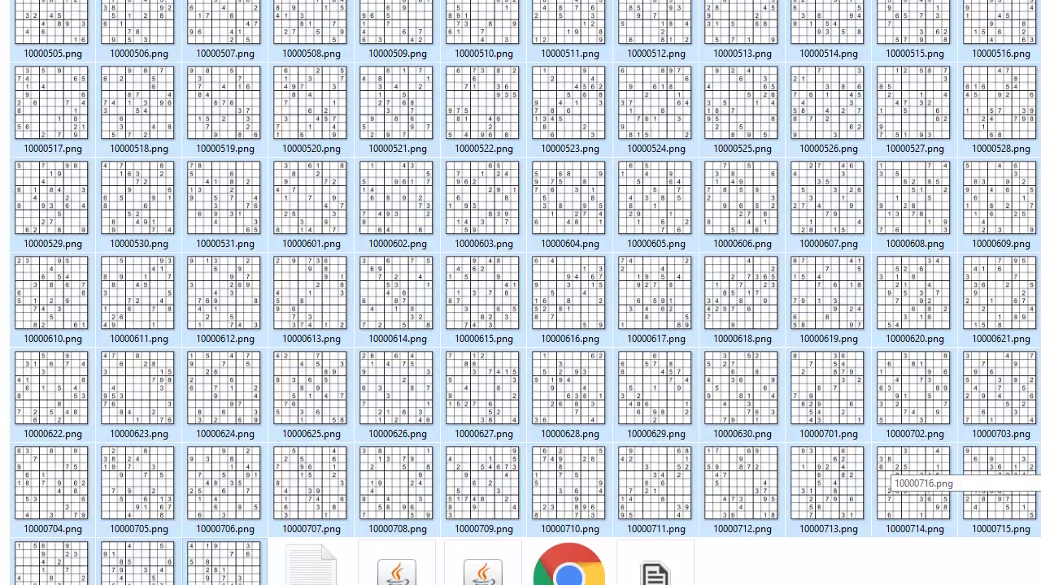
pyautogui.scroll(10, 887, 476)
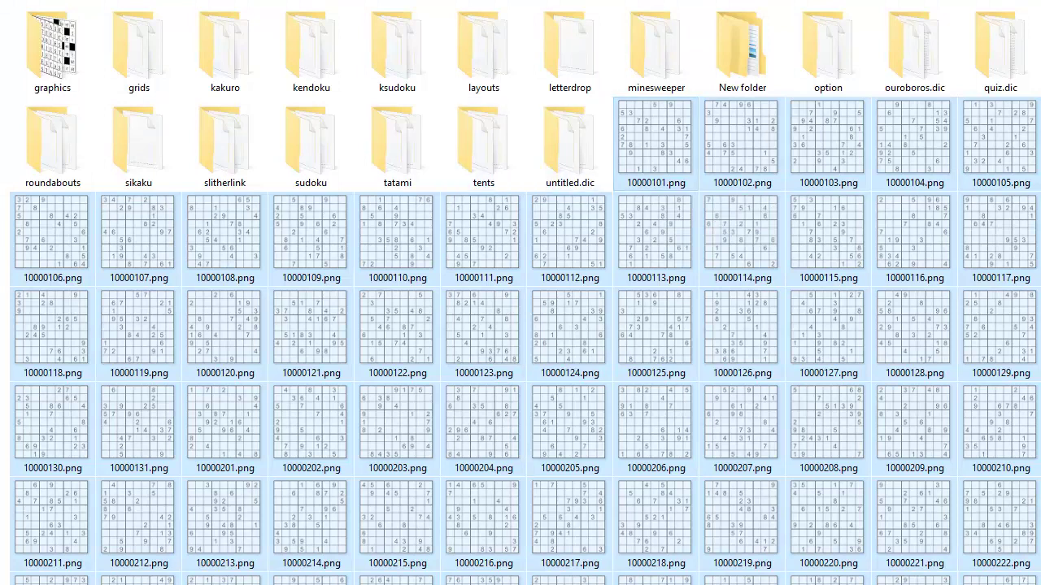
# - Leave the CrosswordExpress folder and go to the Suduko folder inside the puzzles folder
pyautogui.click(310, 142)
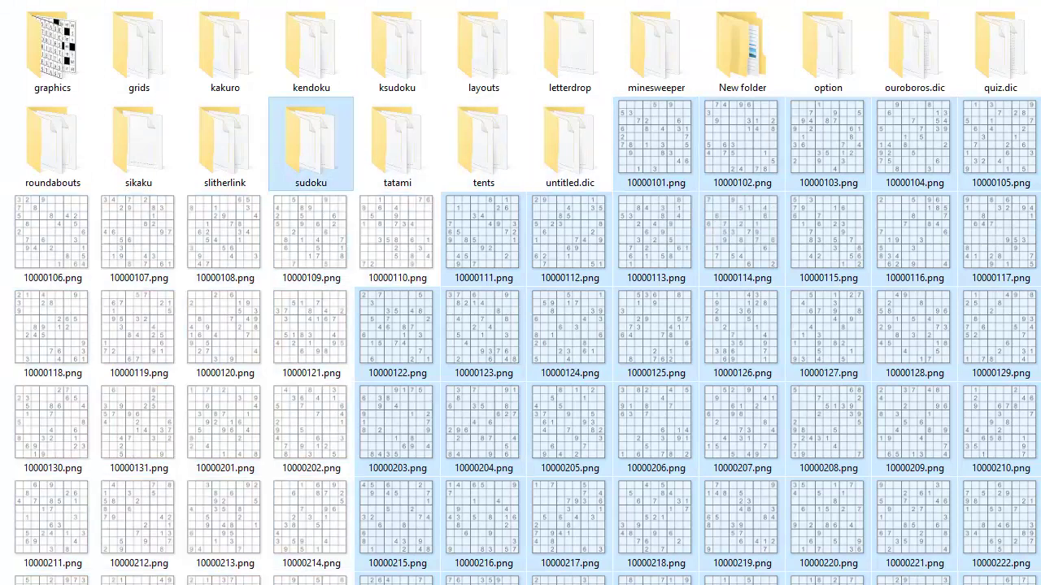
pyautogui.press('Return')
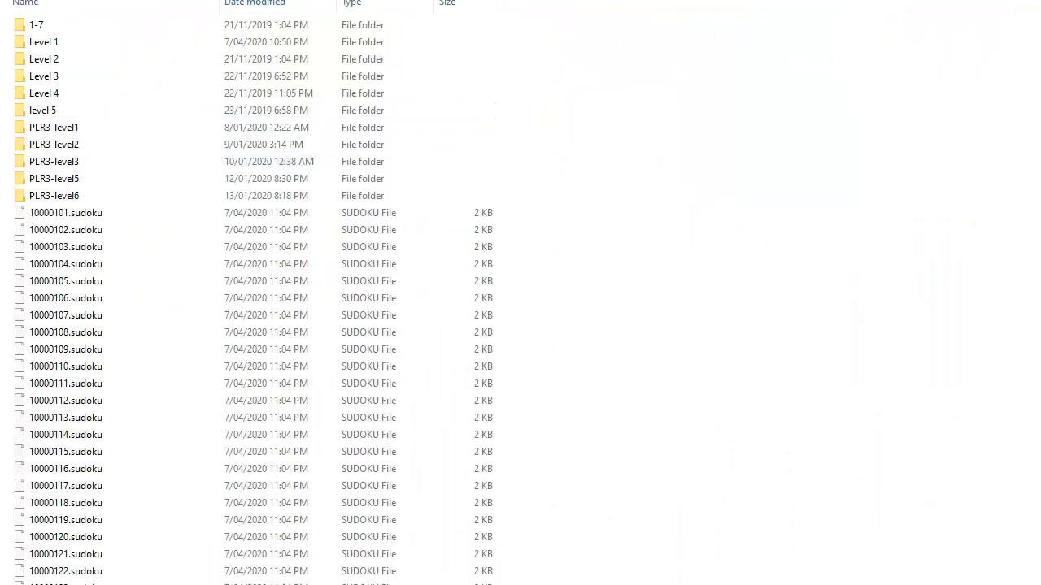
pyautogui.hotkey('alt', 'Up')
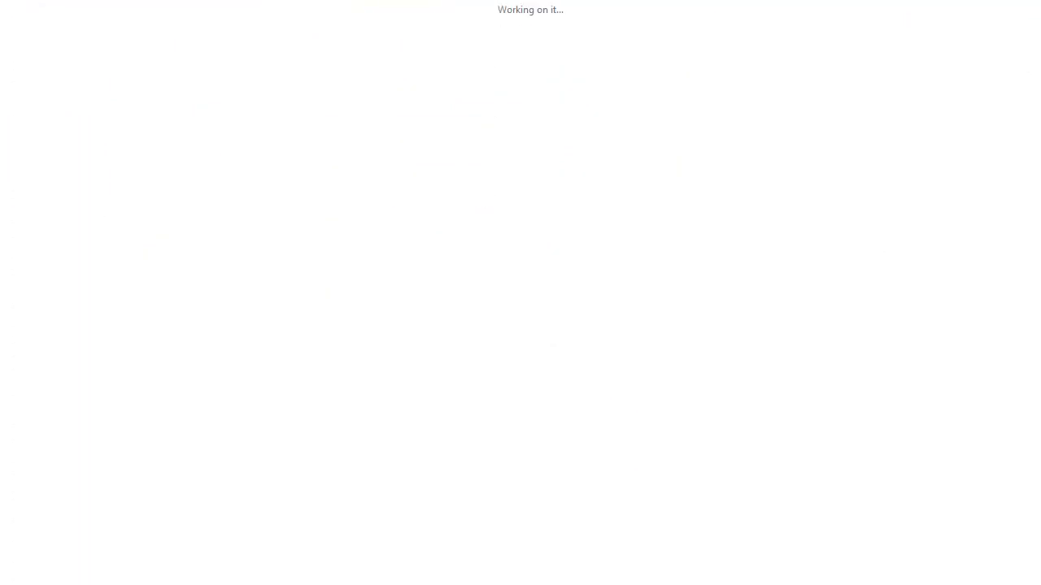
pyautogui.scroll(-15, 483, 325)
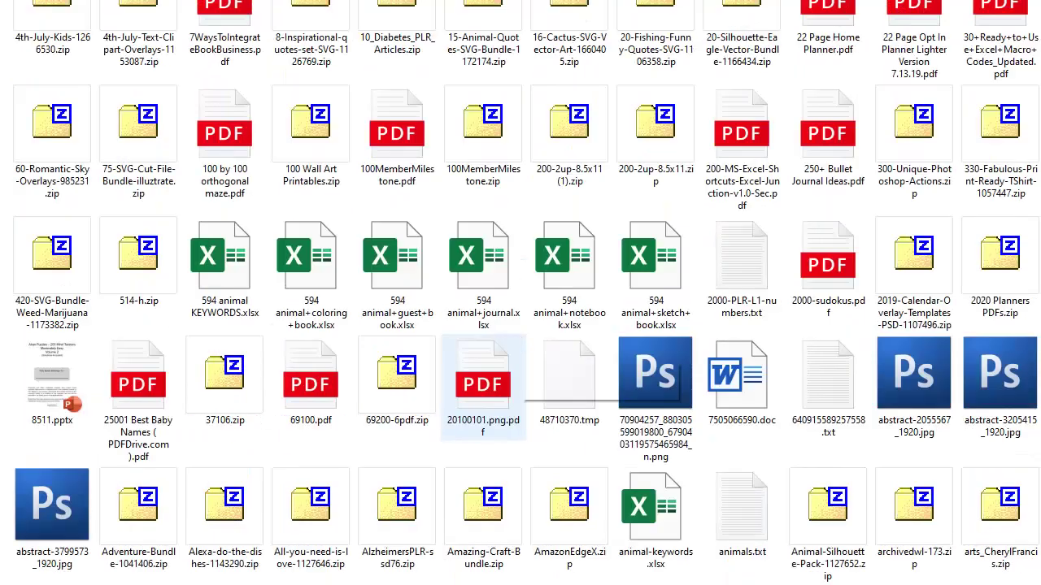
pyautogui.scroll(10, 528, 309)
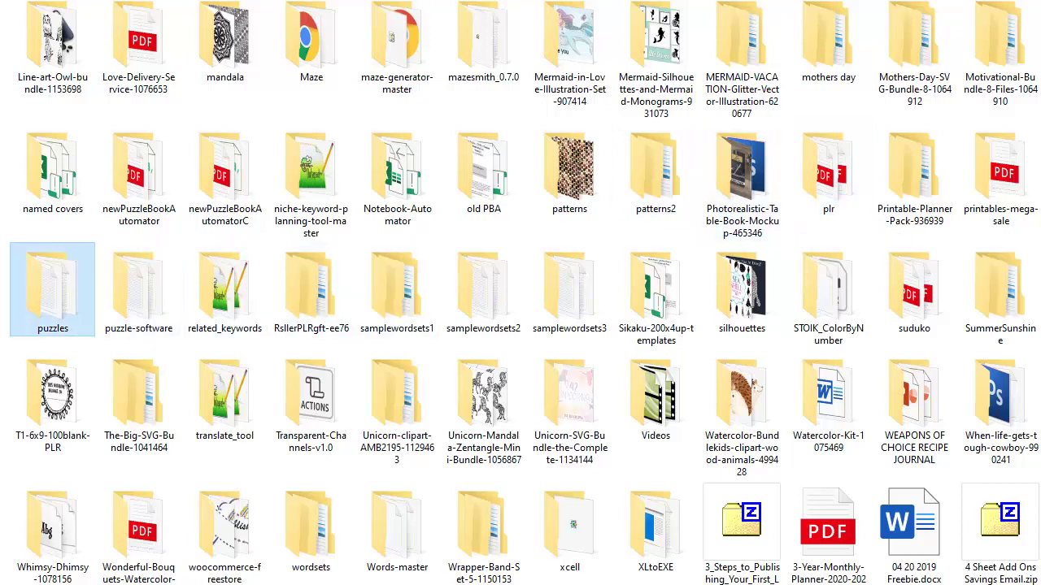
pyautogui.doubleClick(52, 288)
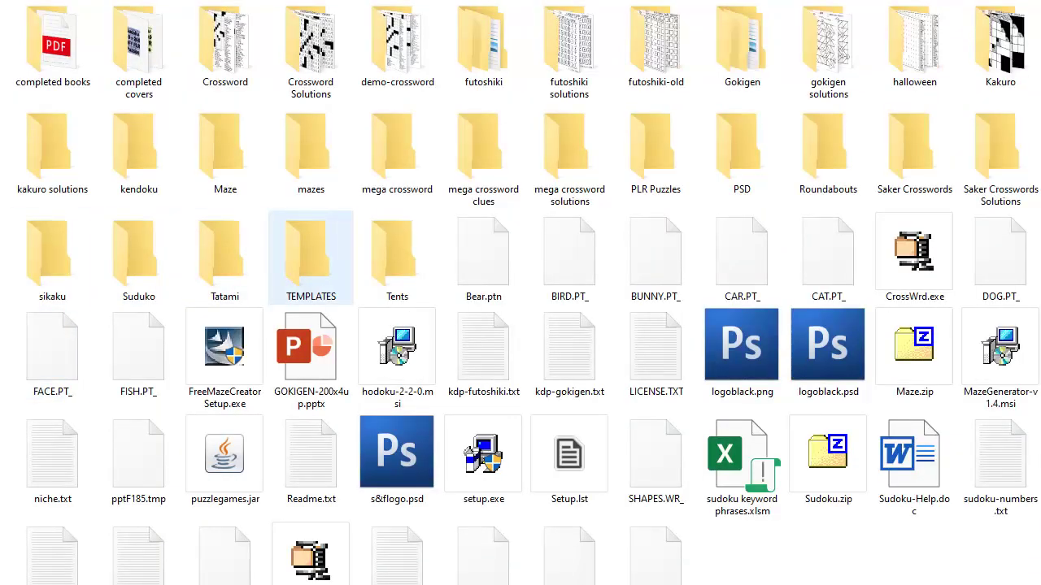
pyautogui.doubleClick(138, 259)
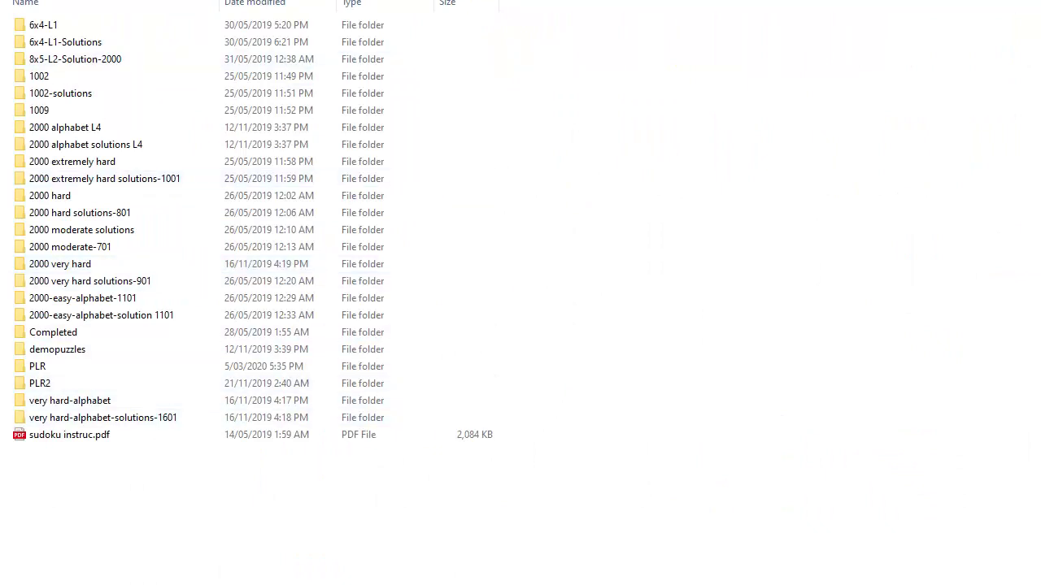
# - Create a new folder named demoLevel1 in the Suduko folder
pyautogui.hotkey('ctrl', 'shift', 'n')
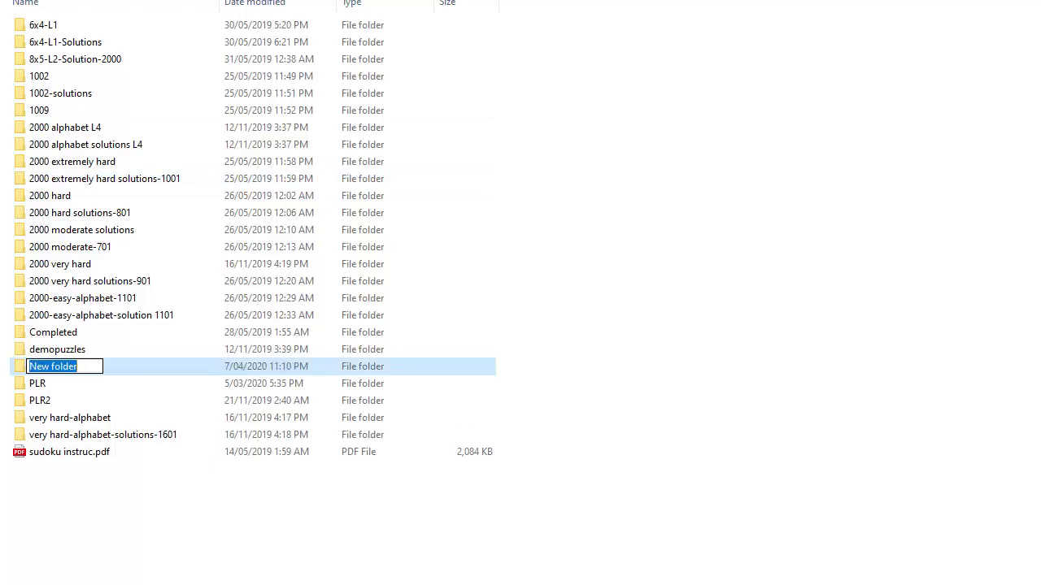
pyautogui.write('demo')
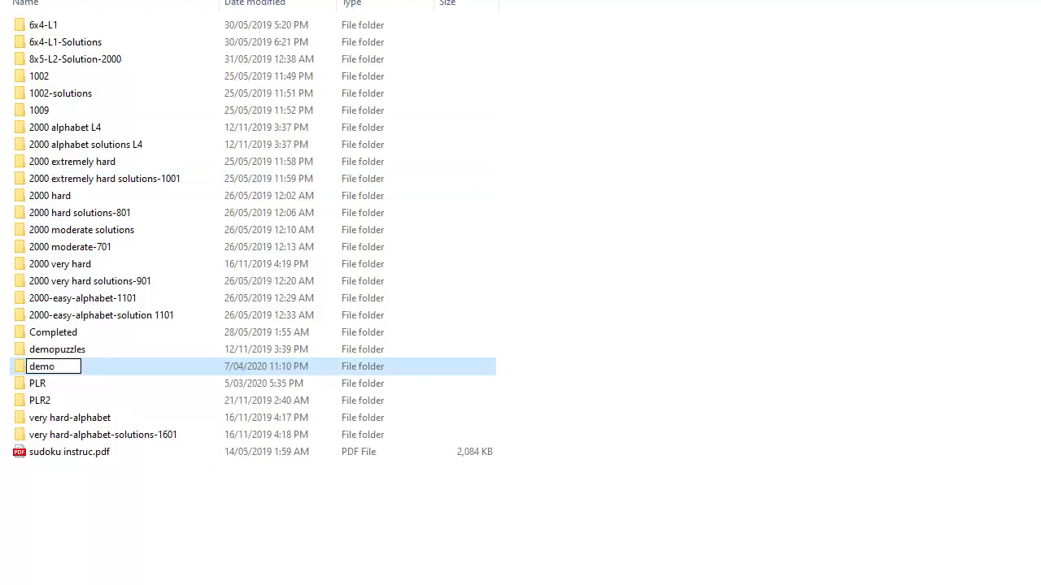
pyautogui.write('Level1')
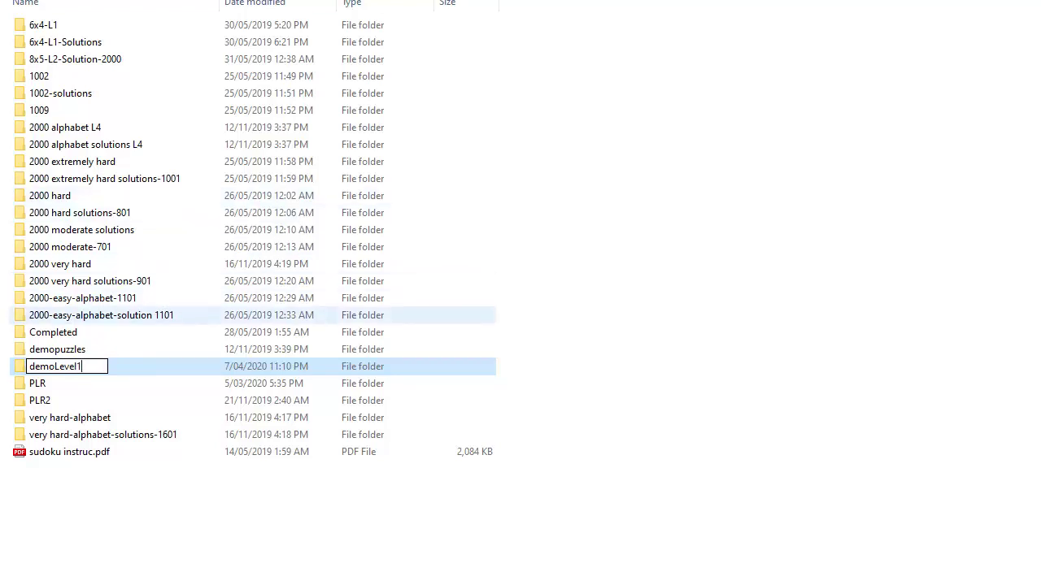
pyautogui.press('Return')
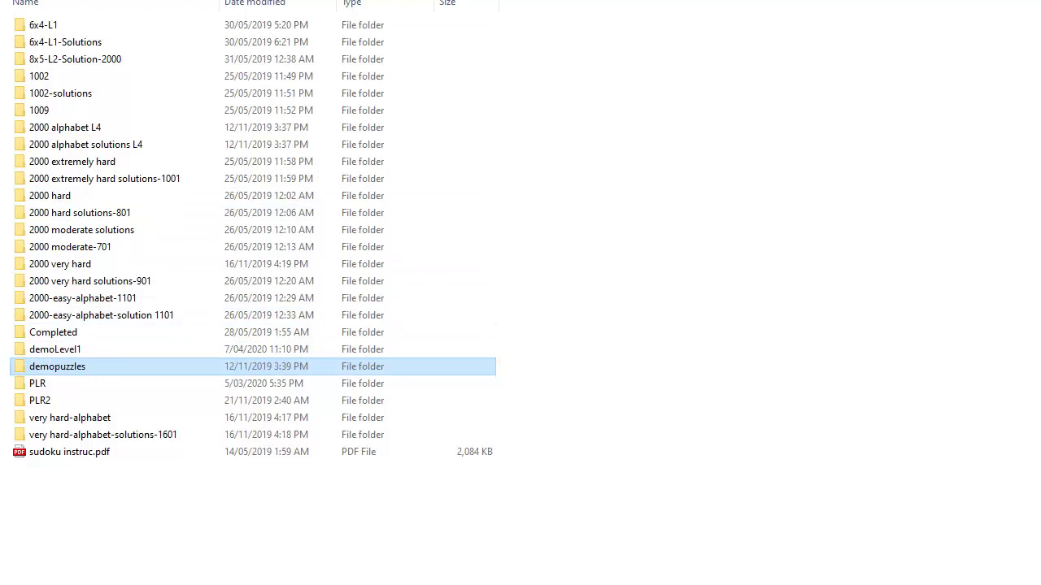
# - Open the demoLevel1 folder and create two subfolders in it named puzzles and solutions
pyautogui.doubleClick(54, 349)
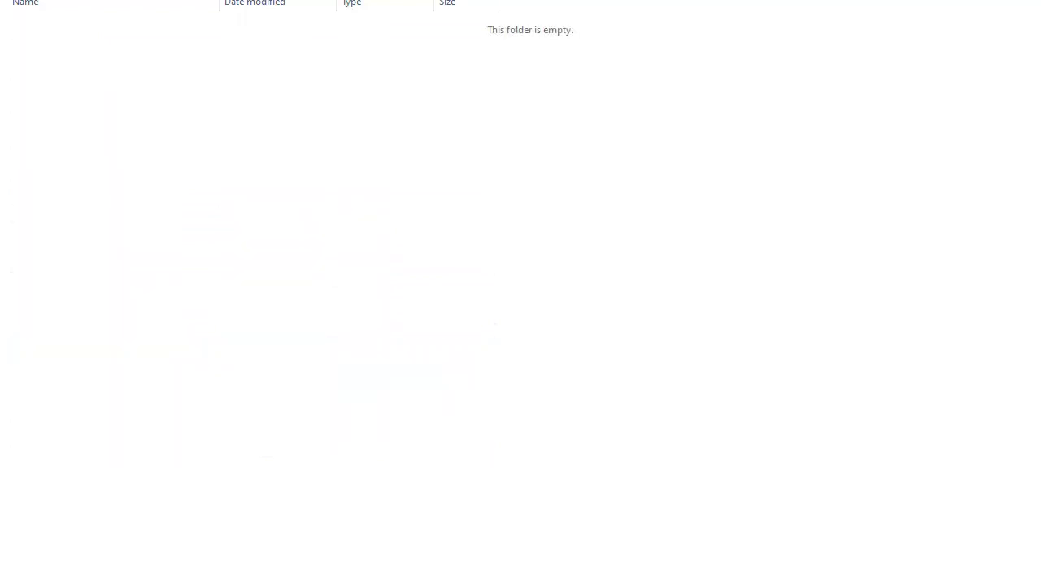
pyautogui.hotkey('ctrl', 'shift', 'n')
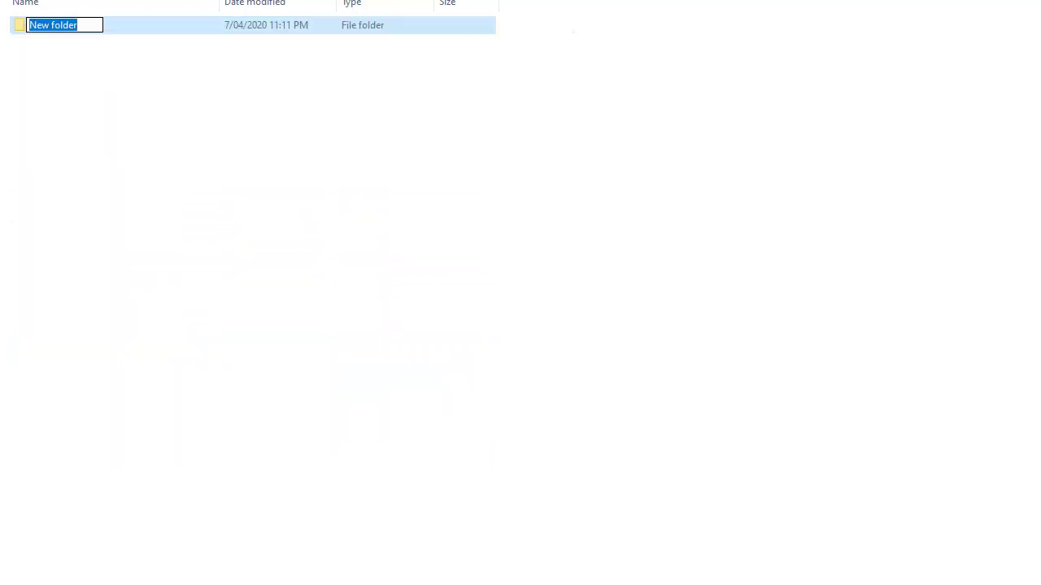
pyautogui.write('puzzles')
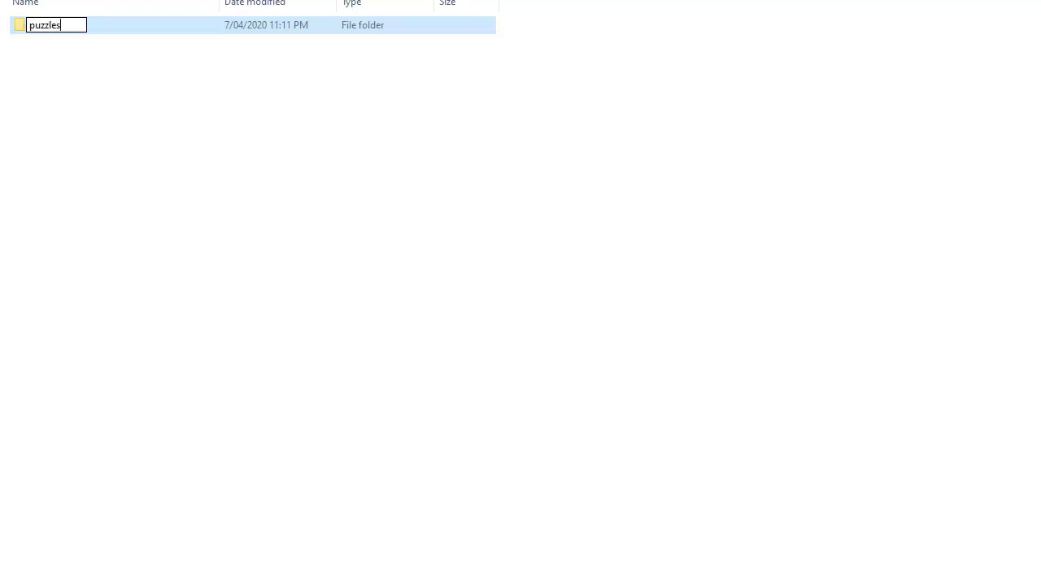
pyautogui.press('Return')
pyautogui.hotkey('ctrl', 'shift', 'n')
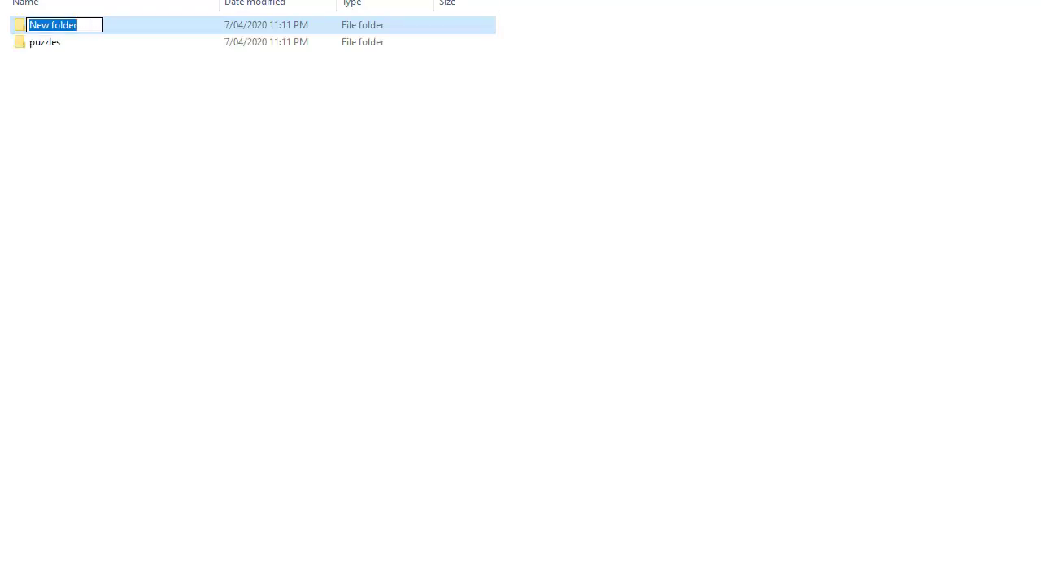
pyautogui.write('solut')
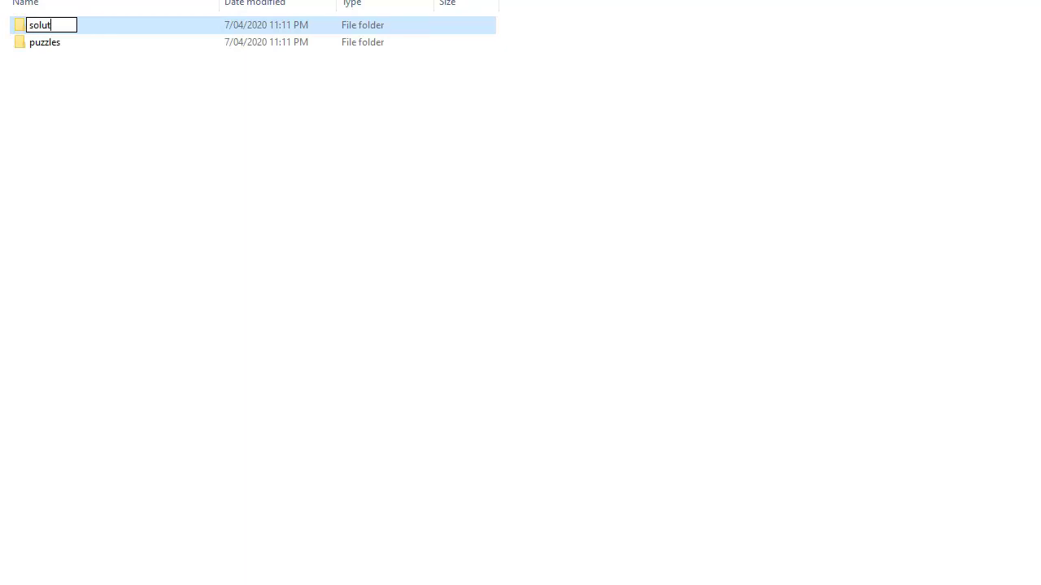
pyautogui.write('ions')
pyautogui.press('Return')
# - Paste the cut puzzle PNG files into the puzzles subfolder of demoLevel1
pyautogui.press('Up')
pyautogui.press('Return')
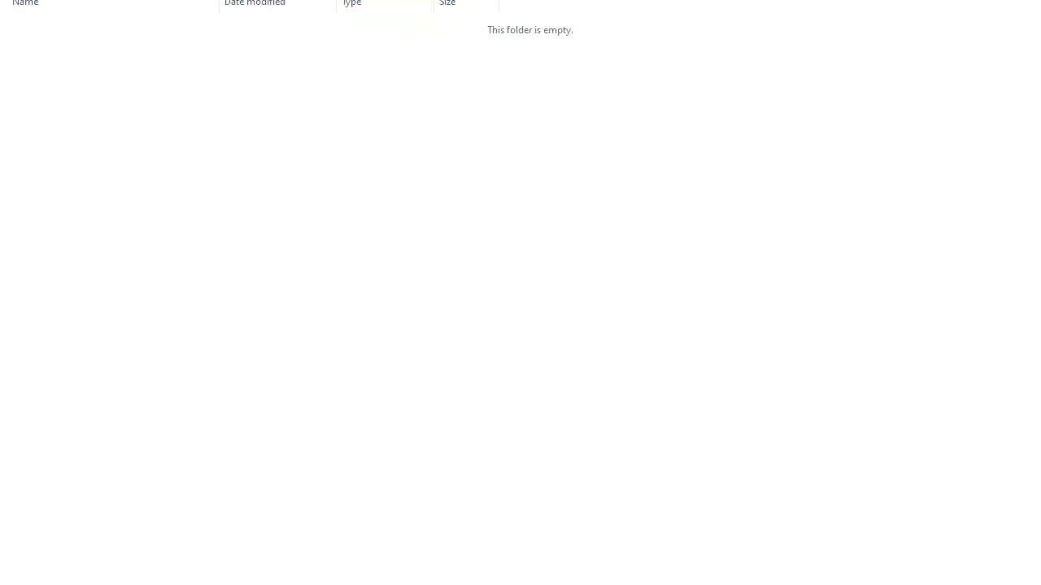
pyautogui.hotkey('ctrl', 'v')
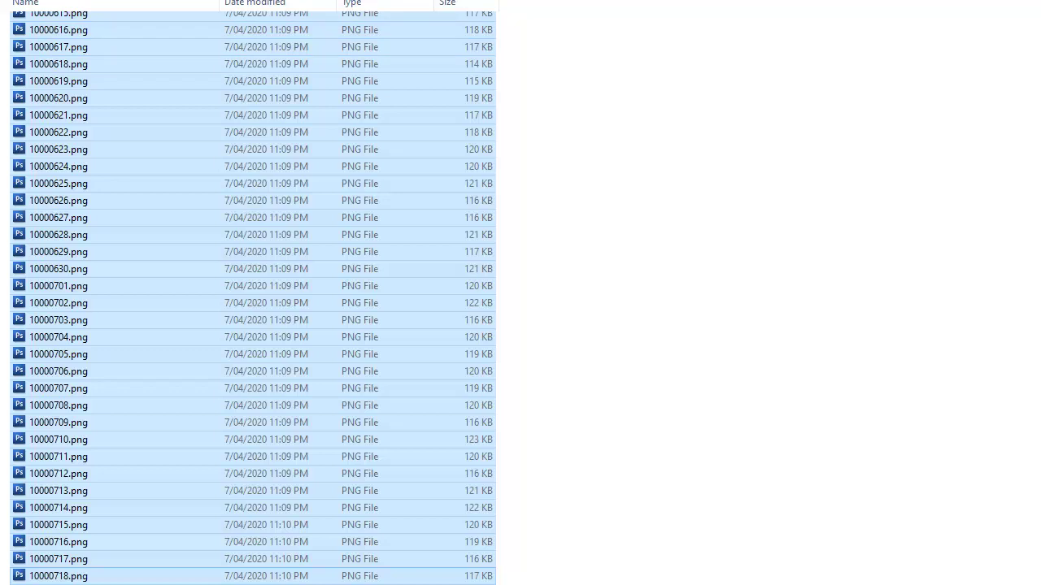
# - Return to the CrosswordExpress folder and switch back to the Crossword Express export window
pyautogui.press('BackSpace')
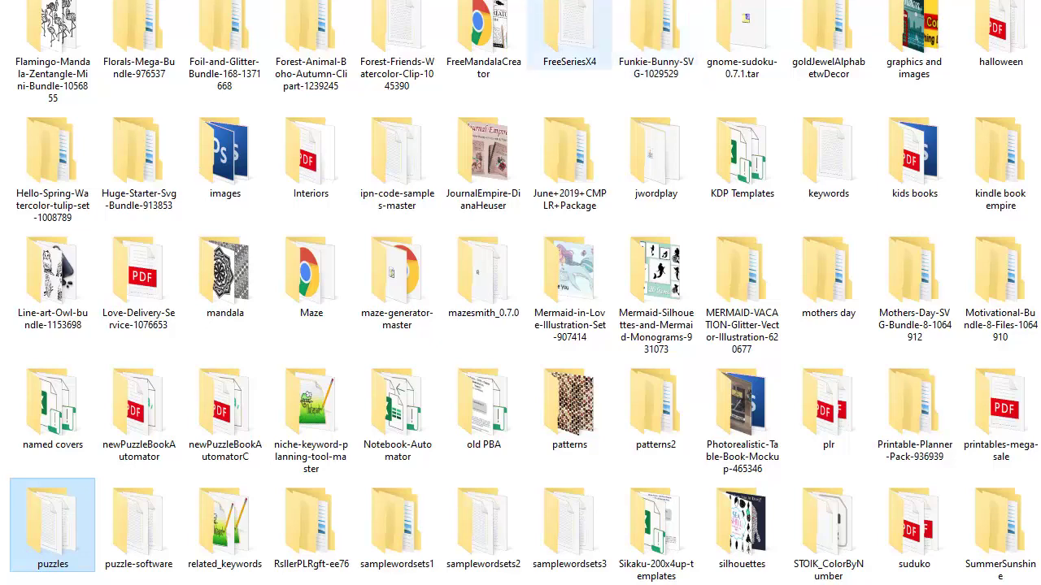
pyautogui.scroll(5, 529, 57)
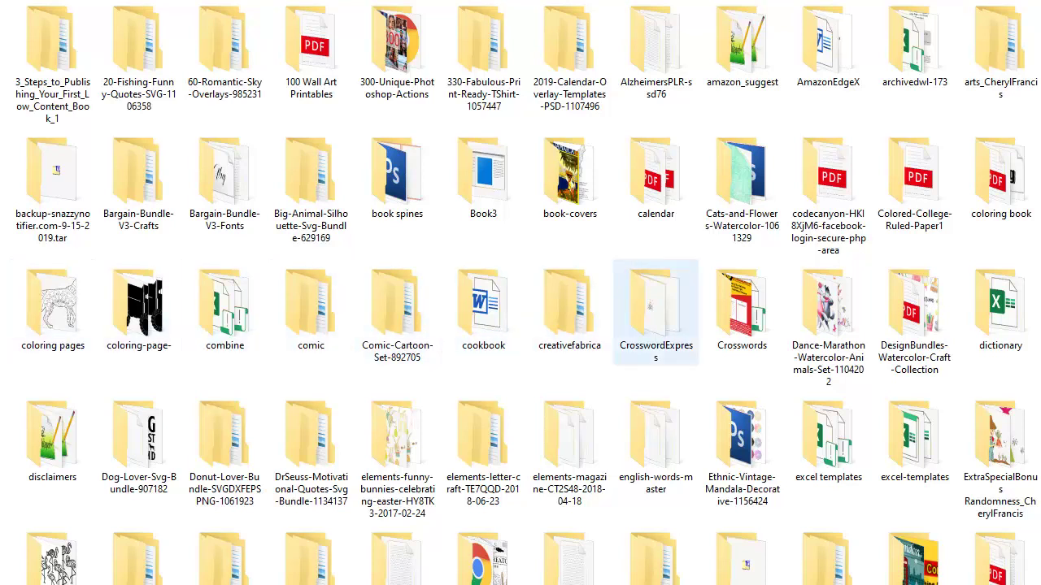
pyautogui.doubleClick(656, 309)
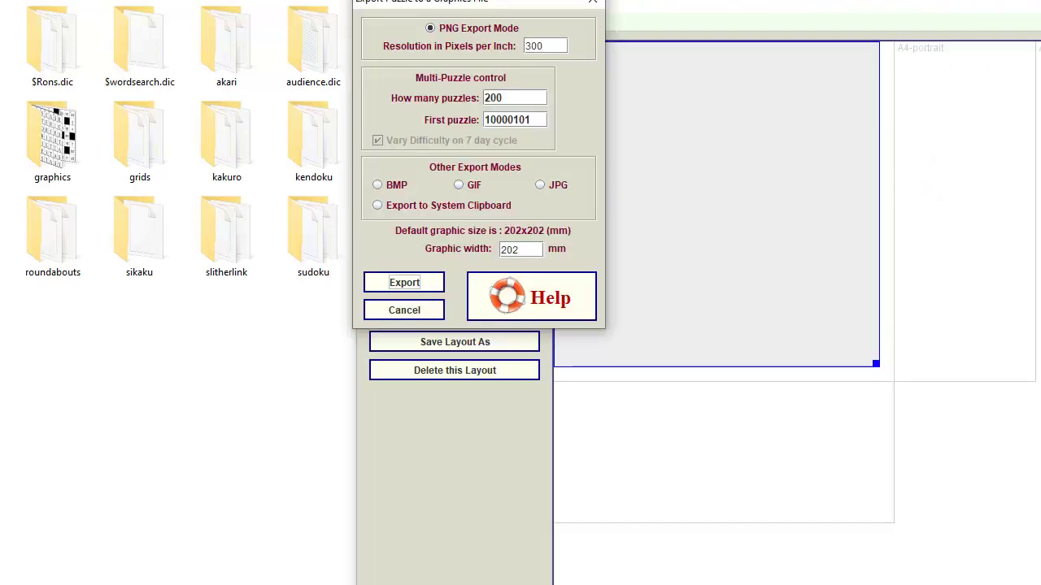
# - Cancel the graphics export and change the puzzle layout to solution200wh
pyautogui.click(404, 310)
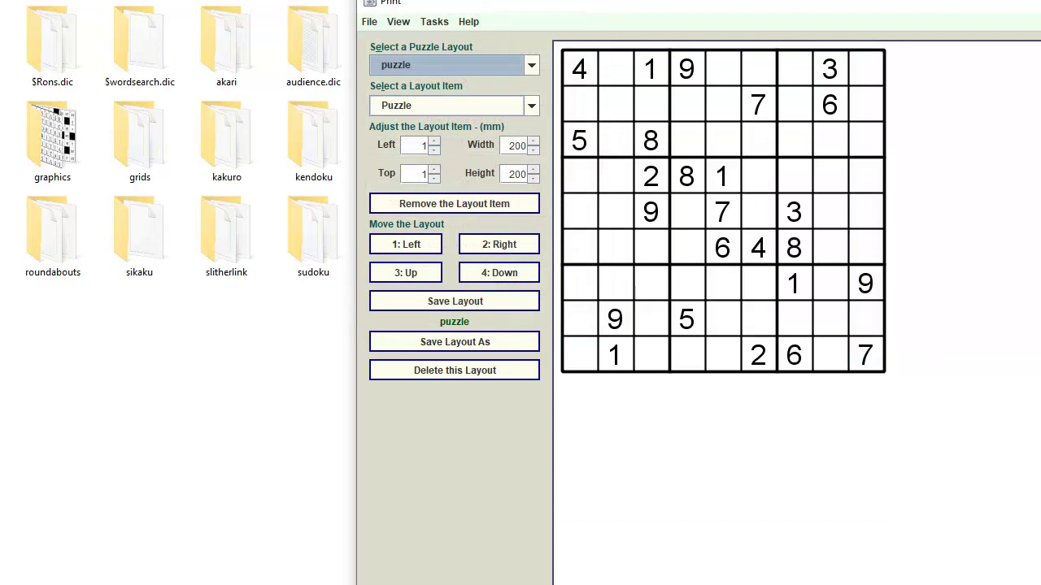
pyautogui.hotkey('alt', 'Down')
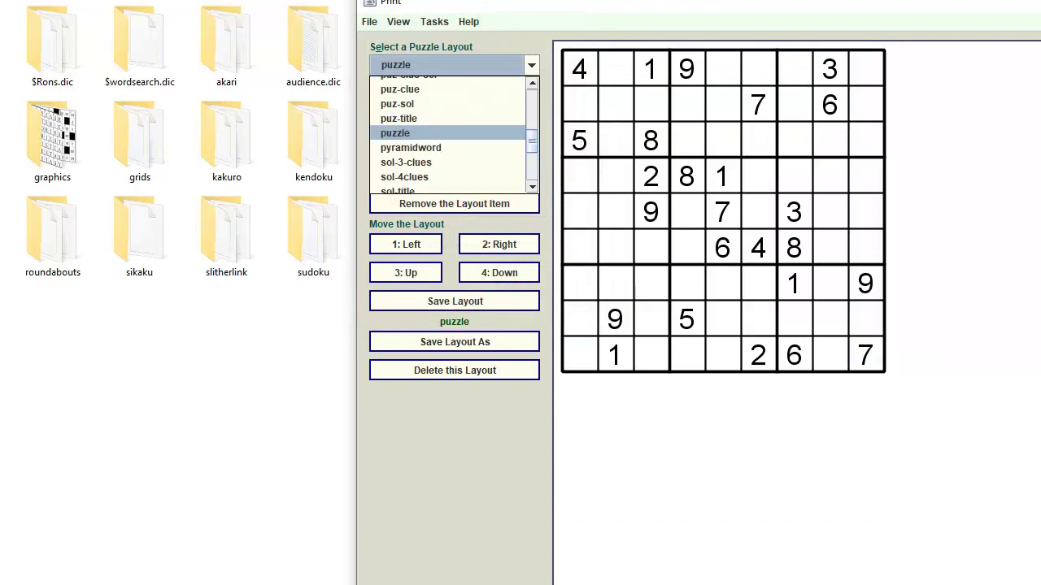
pyautogui.press('Up')
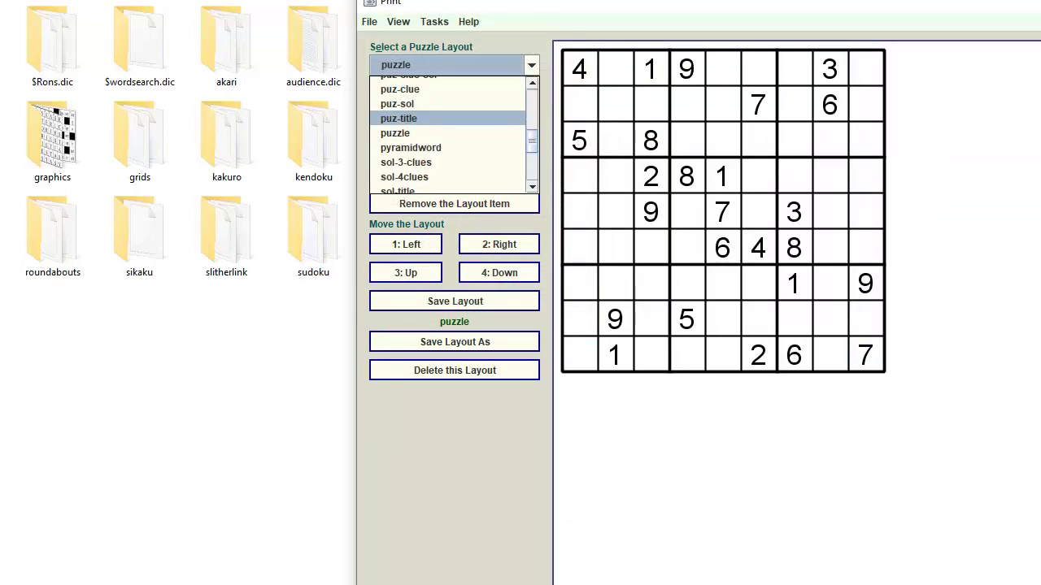
pyautogui.scroll(-1, 447, 135)
pyautogui.scroll(-1, 447, 135)
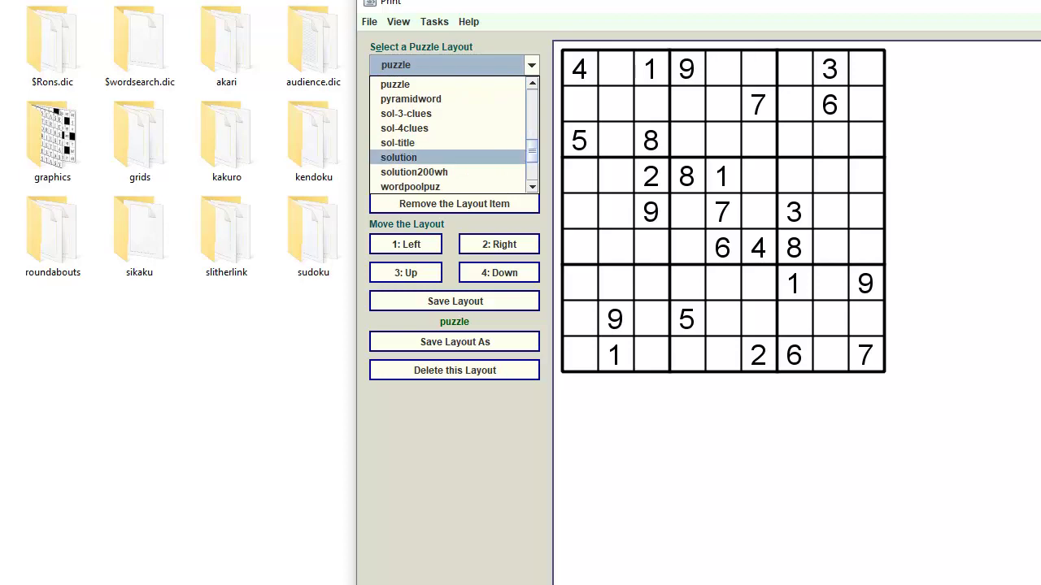
pyautogui.press('Up')
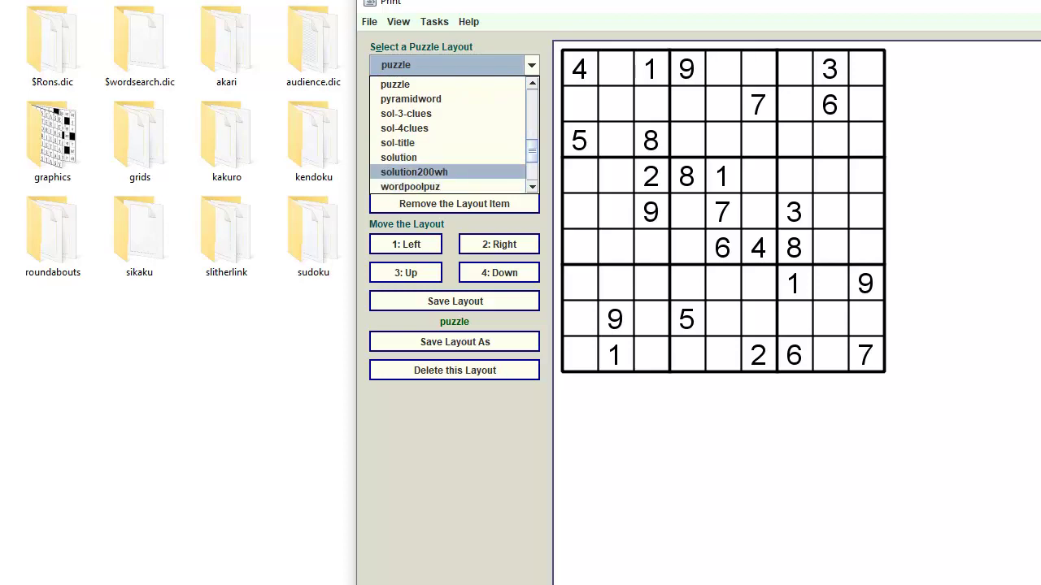
pyautogui.press('Return')
# - Select Solution as the layout item and switch the view to show the solved grid in place of the layout outline
pyautogui.press('Tab')
pyautogui.press('Down')
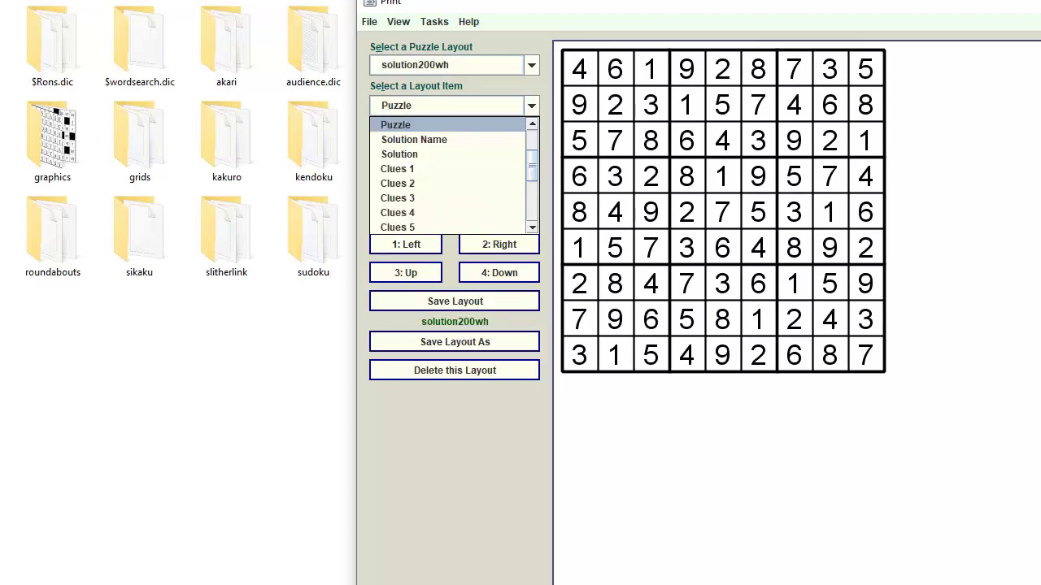
pyautogui.press('Down')
pyautogui.press('Down')
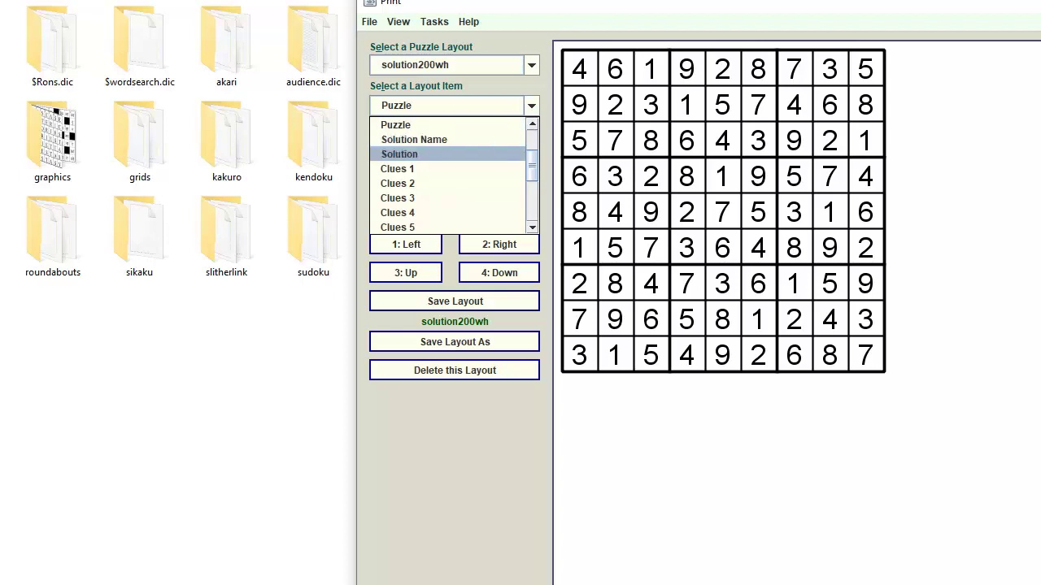
pyautogui.press('Return')
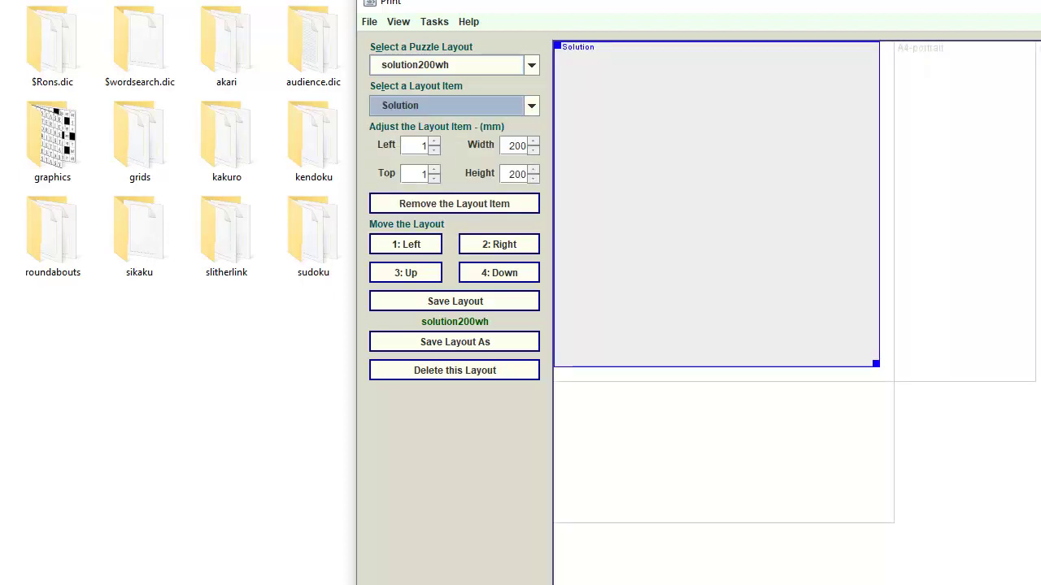
pyautogui.moveTo(488, 3); pyautogui.dragTo(286, 2)
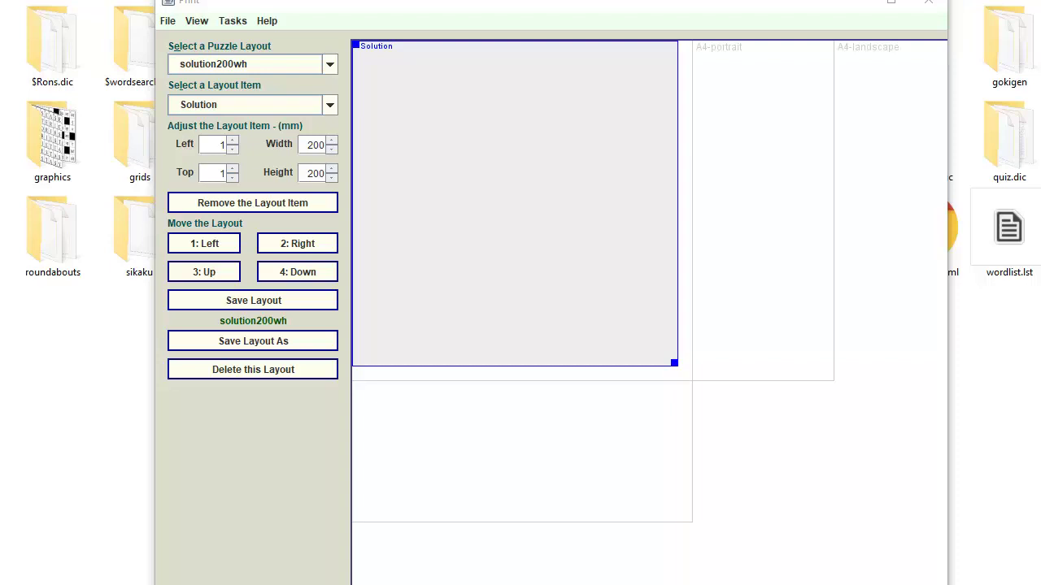
pyautogui.hotkey('alt', 'v')
pyautogui.press('Down')
pyautogui.press('Return')
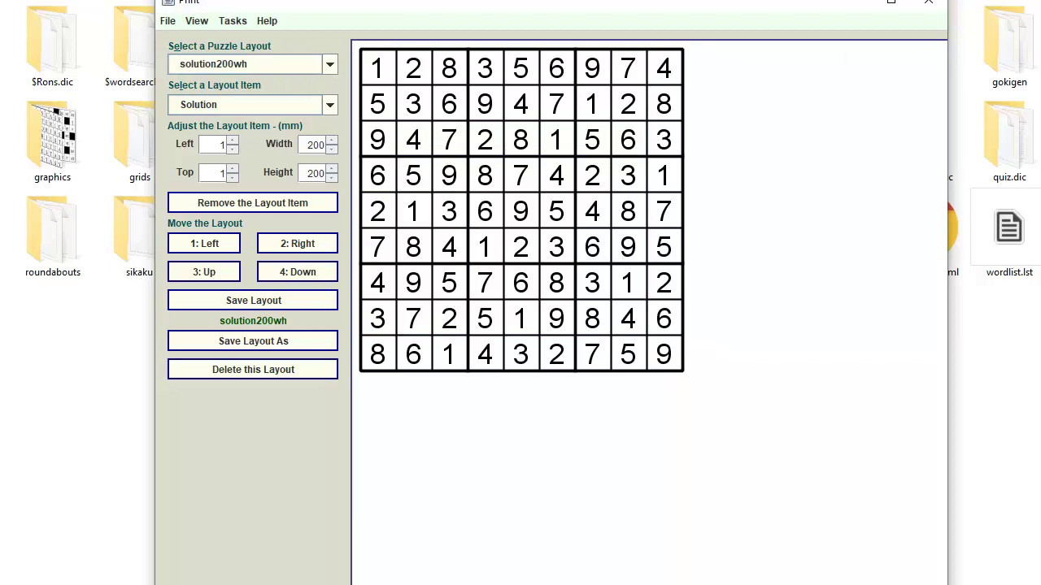
# - Open the graphics export for the solution layout and set the number of puzzles to 200
pyautogui.hotkey('alt', 't')
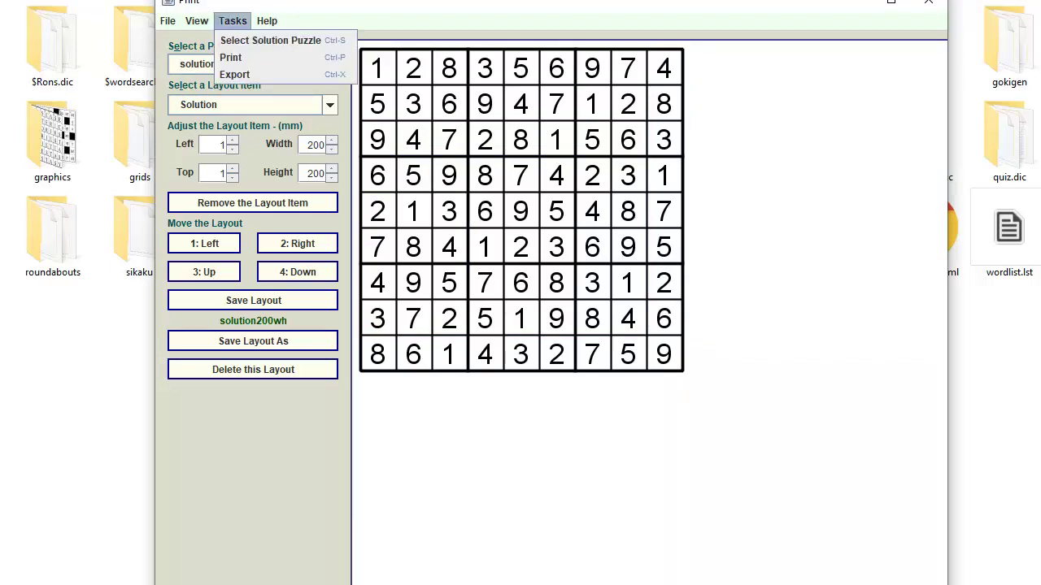
pyautogui.press('Up')
pyautogui.press('Return')
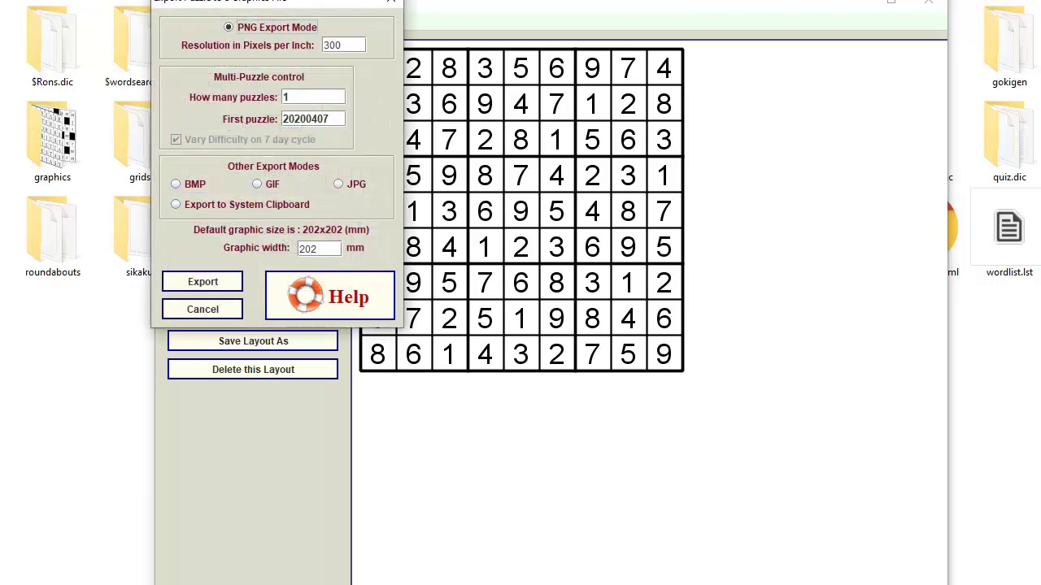
pyautogui.press('BackSpace')
pyautogui.write('200')
# - Set the first puzzle to 10000101 and export the solutions as PNG files to the CrosswordExpress folder
pyautogui.hotkey('shift', 'Left')
pyautogui.hotkey('shift', 'Left')
pyautogui.hotkey('shift', 'Left')
pyautogui.hotkey('shift', 'Left')
pyautogui.hotkey('shift', 'Left')
pyautogui.hotkey('shift', 'Left')
pyautogui.hotkey('shift', 'Left')
pyautogui.hotkey('shift', 'Left')
pyautogui.write('1000')
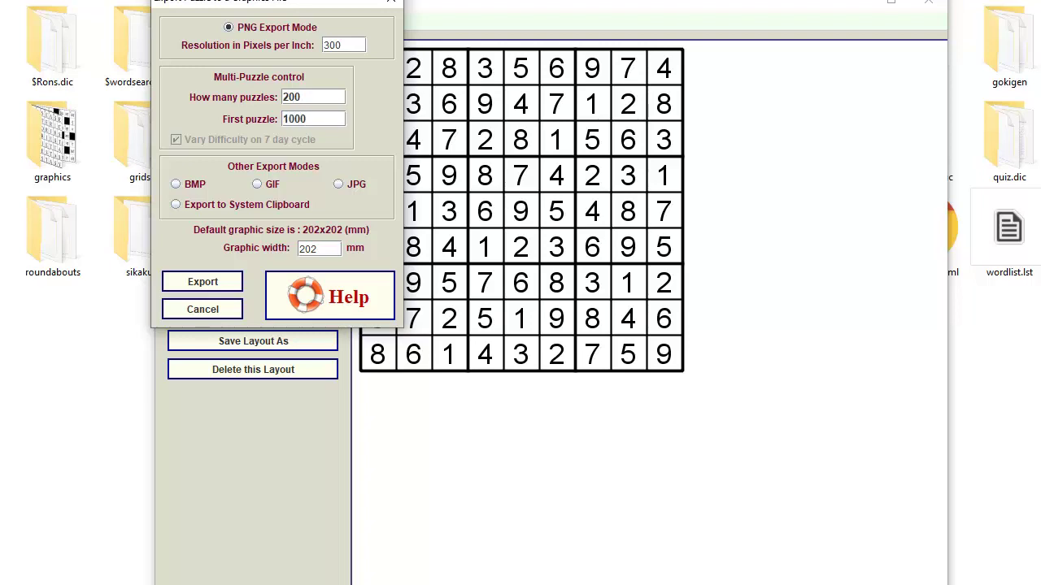
pyautogui.write('0101')
pyautogui.press('Return')
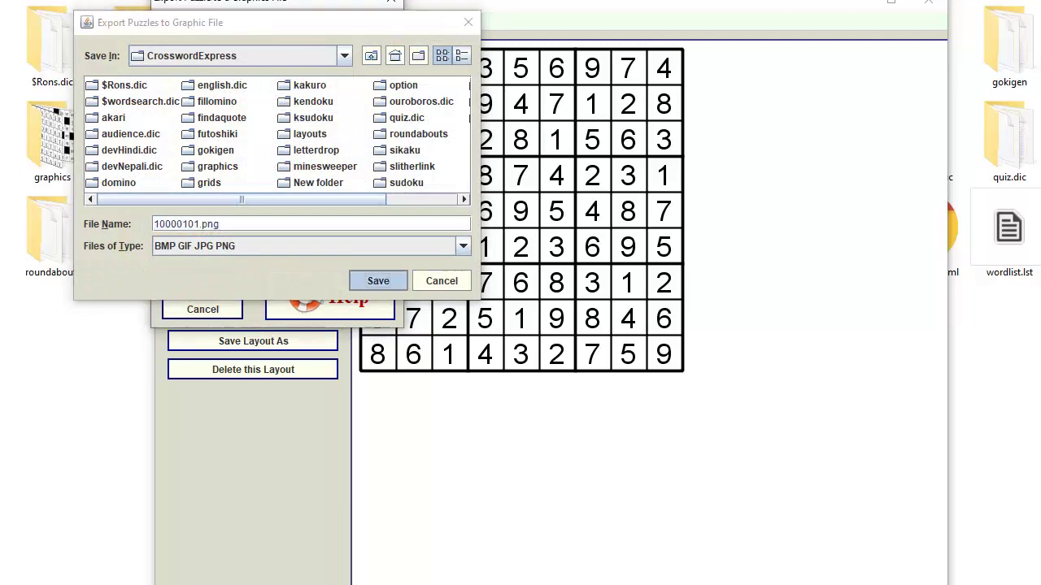
pyautogui.press('Return')
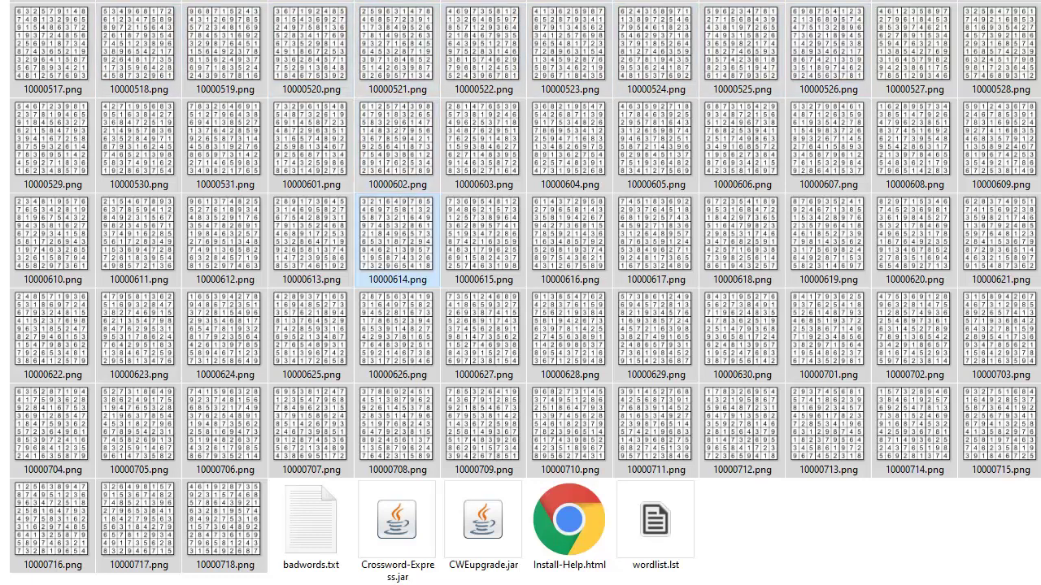
# - Select all exported solution PNG files in the CrosswordExpress folder, through 10000718.png, and cut them
pyautogui.keyDown('shift'); pyautogui.click(224, 520); pyautogui.keyUp('shift')
pyautogui.rightClick(151, 241)
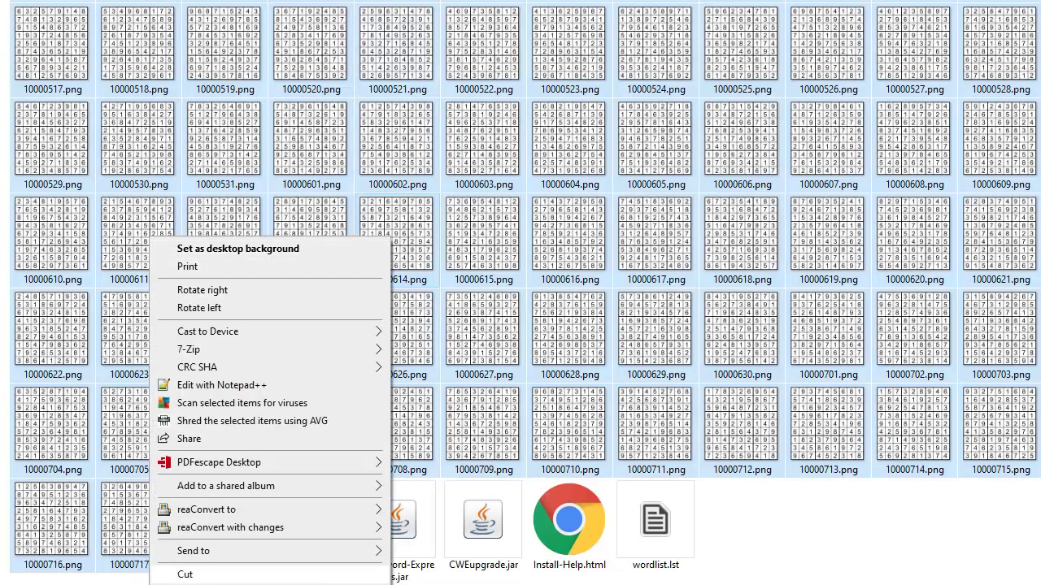
pyautogui.press('Escape')
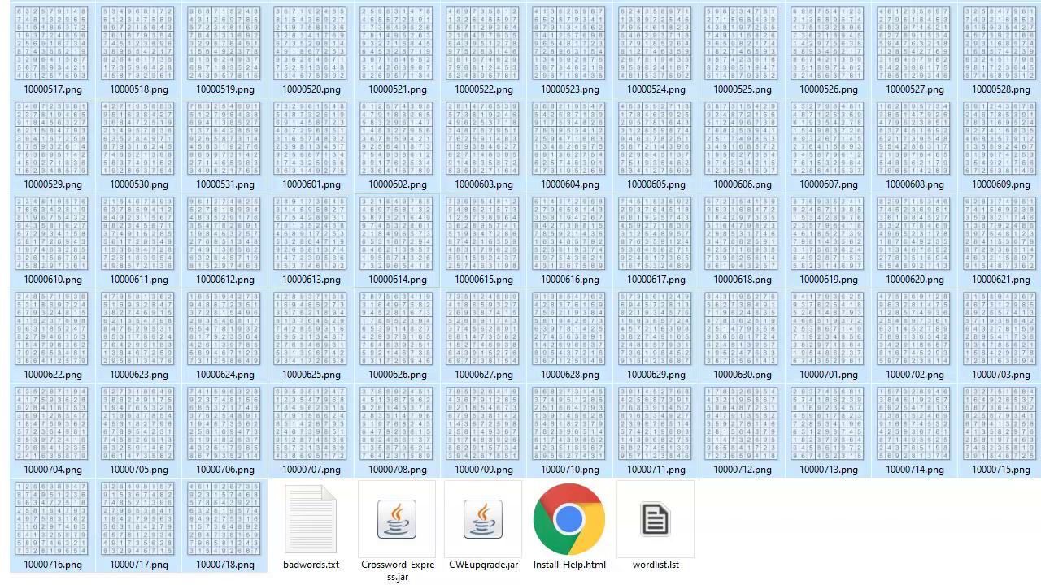
# - Paste the cut solution PNG files into the solutions subfolder of puzzles\Suduko\demoLevel1, then return to demoLevel1
pyautogui.hotkey('alt', 'Up')
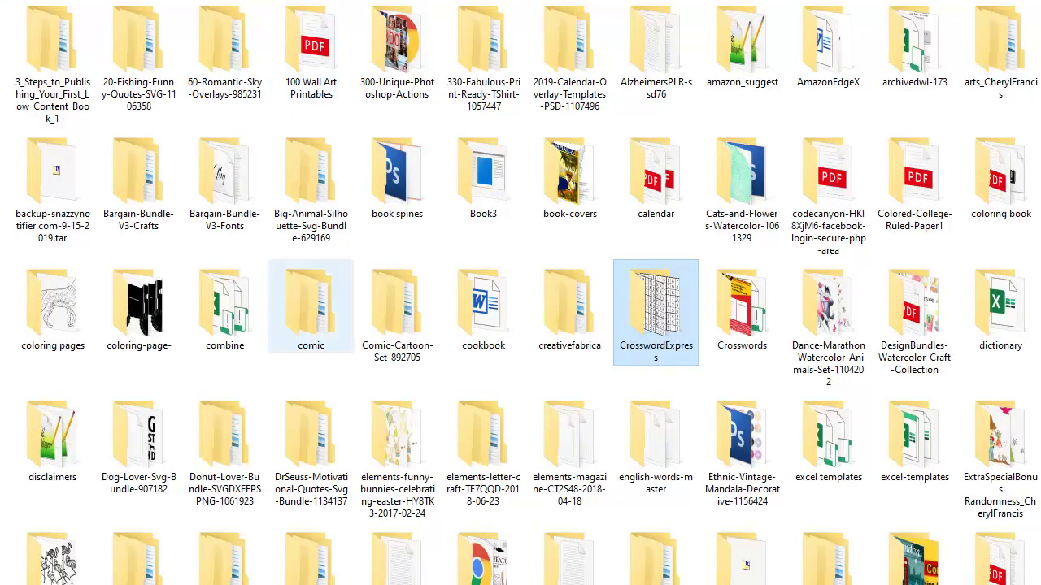
pyautogui.scroll(-15, 455, 399)
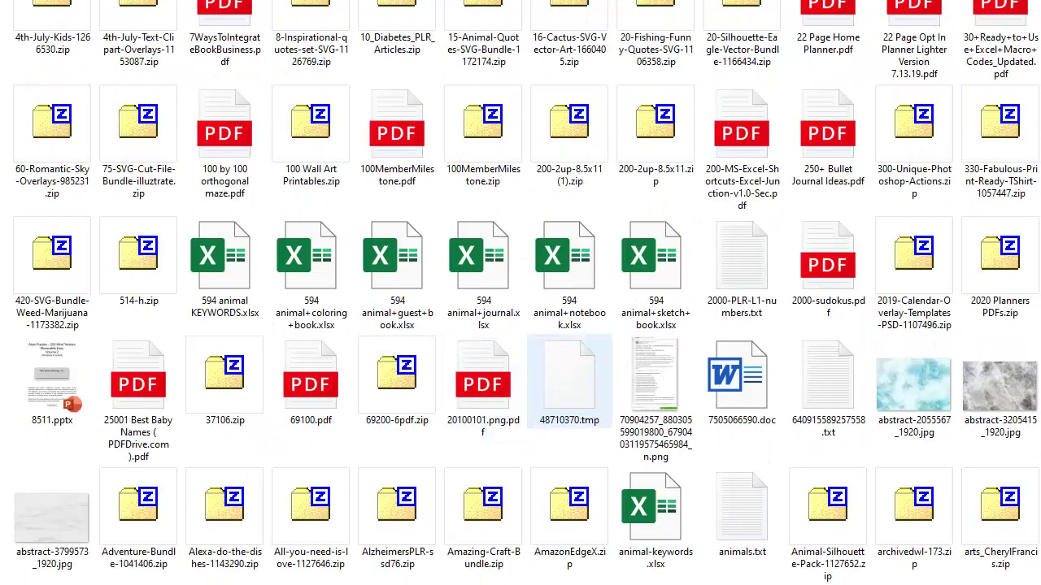
pyautogui.scroll(5, 456, 399)
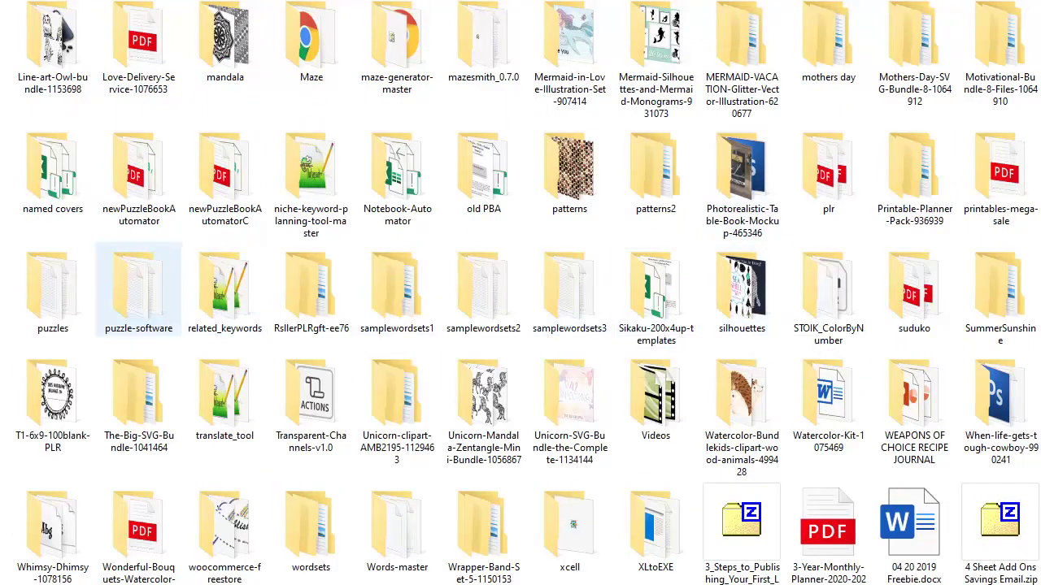
pyautogui.doubleClick(53, 289)
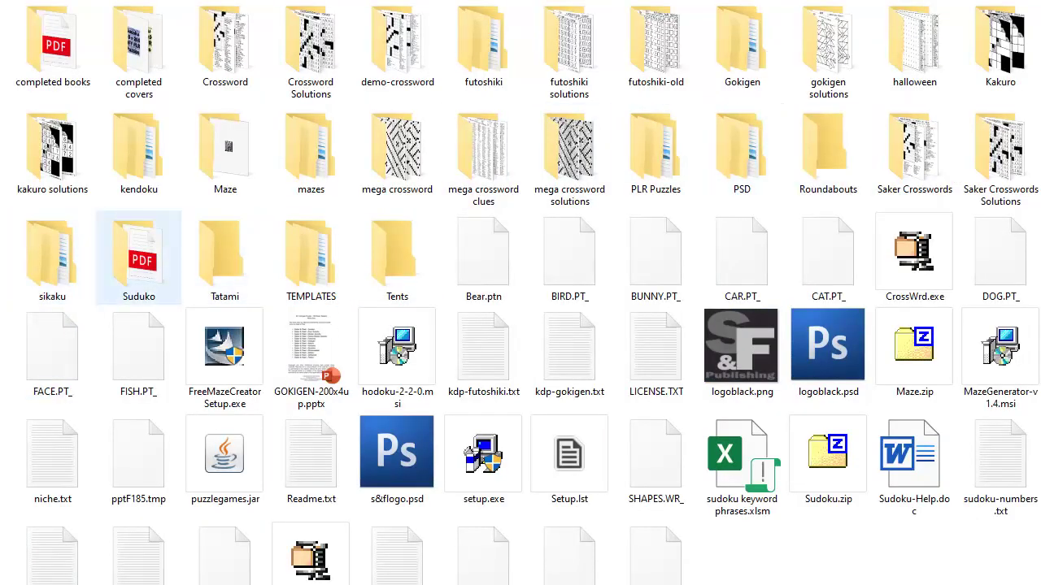
pyautogui.doubleClick(138, 261)
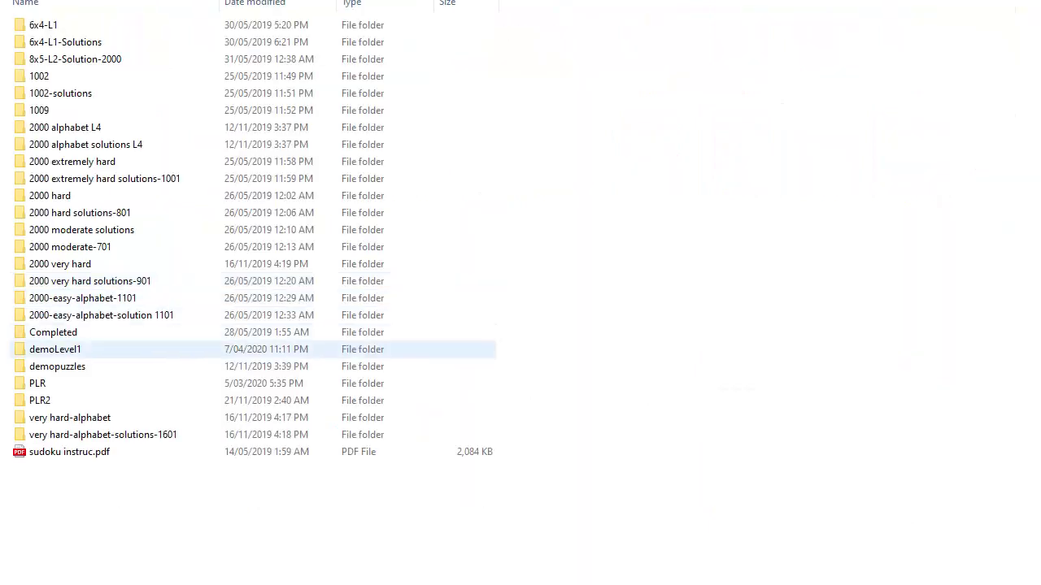
pyautogui.doubleClick(54, 349)
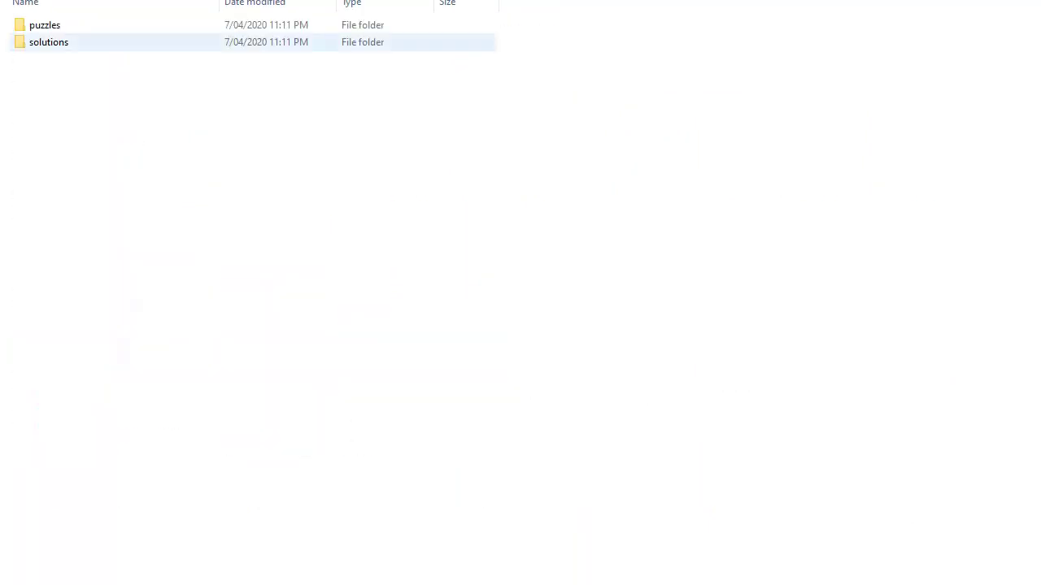
pyautogui.click(49, 41)
pyautogui.press('Return')
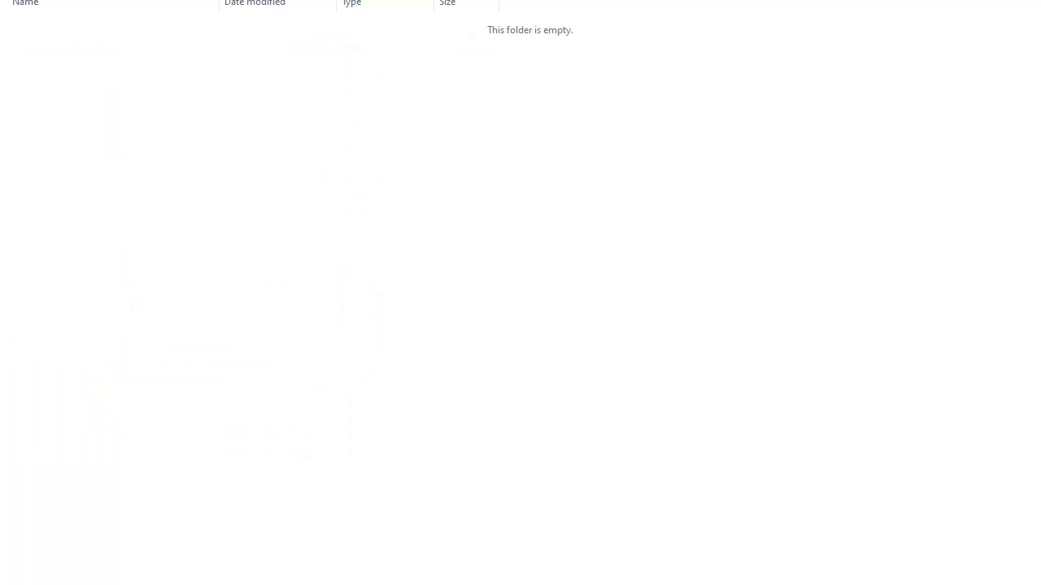
pyautogui.hotkey('ctrl', 'v')
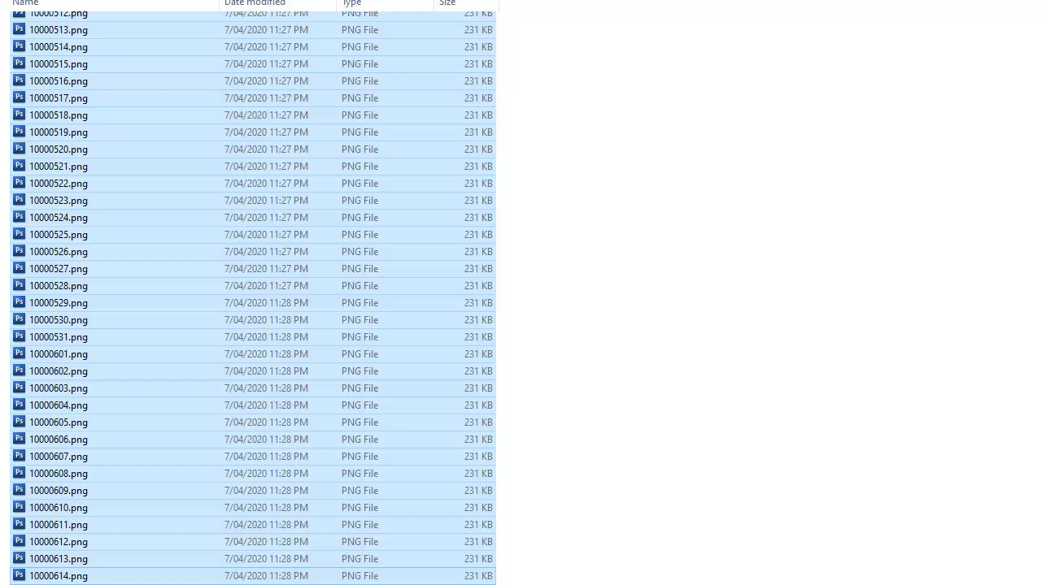
pyautogui.press('BackSpace')
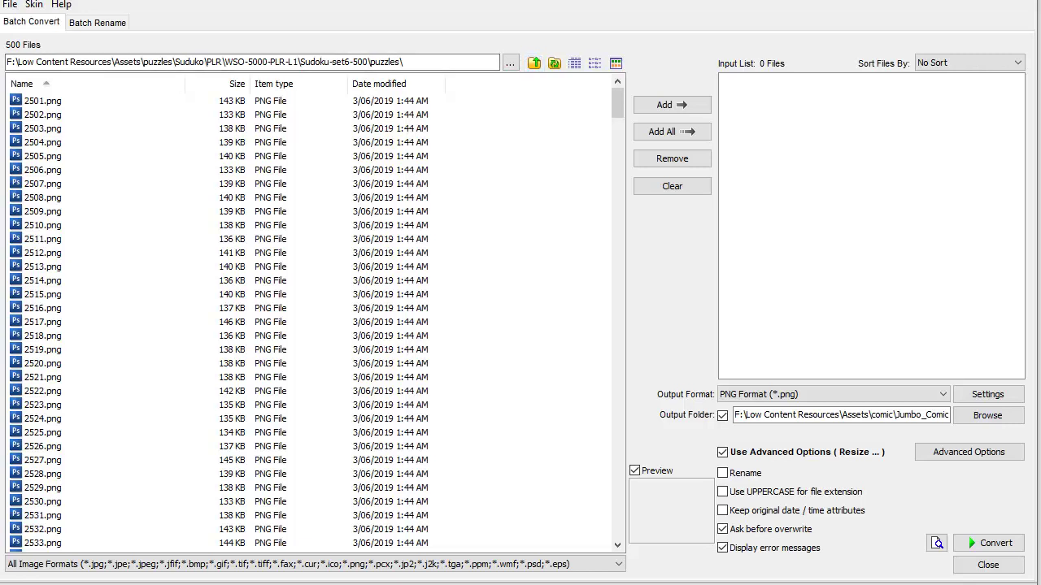
# - Switch FastStone to batch renaming, open demoLevel1's puzzles subfolder in File Explorer, and return to FastStone
pyautogui.click(97, 22)
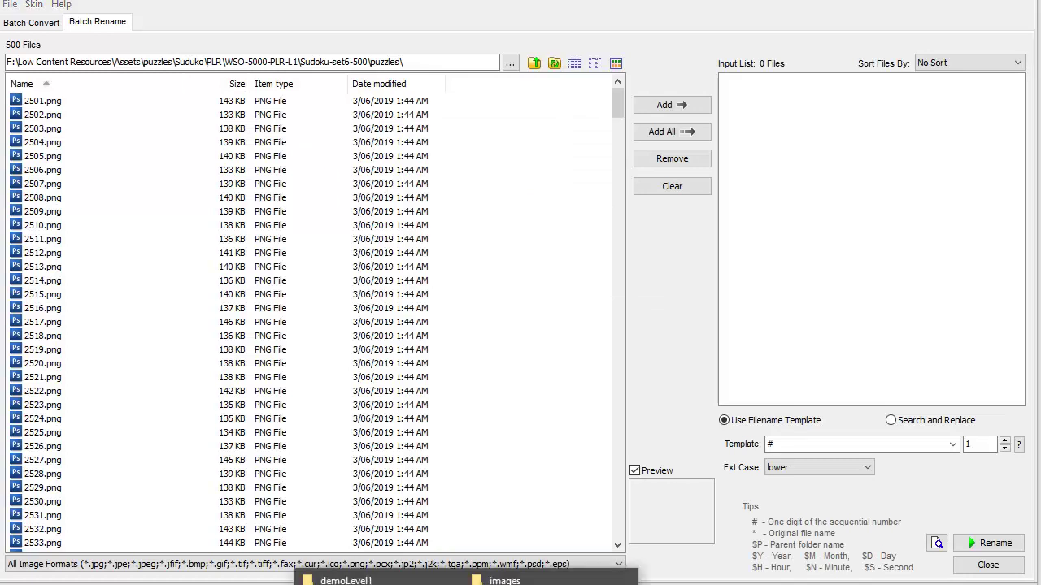
pyautogui.click(357, 576)
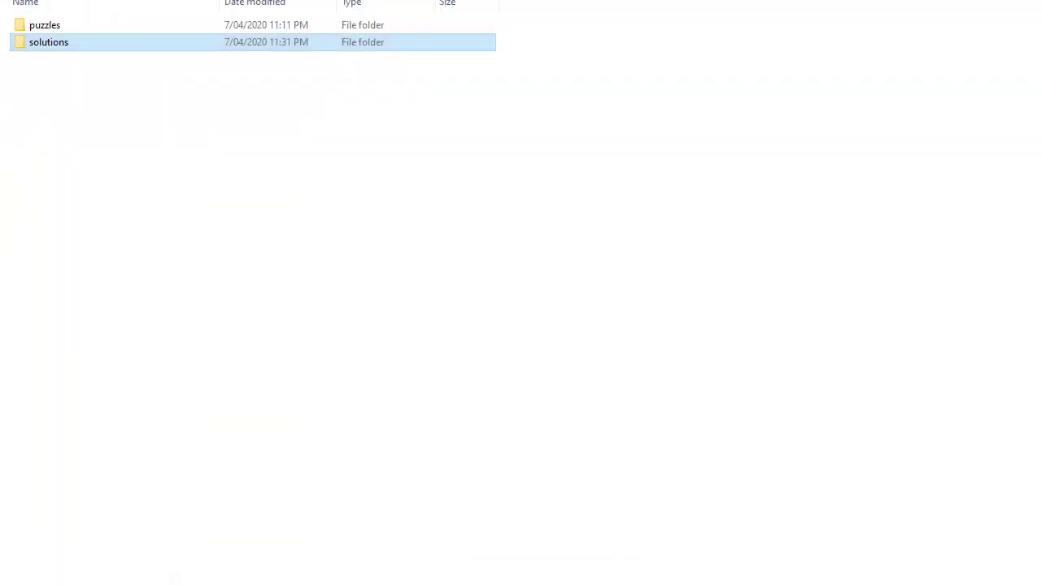
pyautogui.click(45, 25)
pyautogui.press('F2')
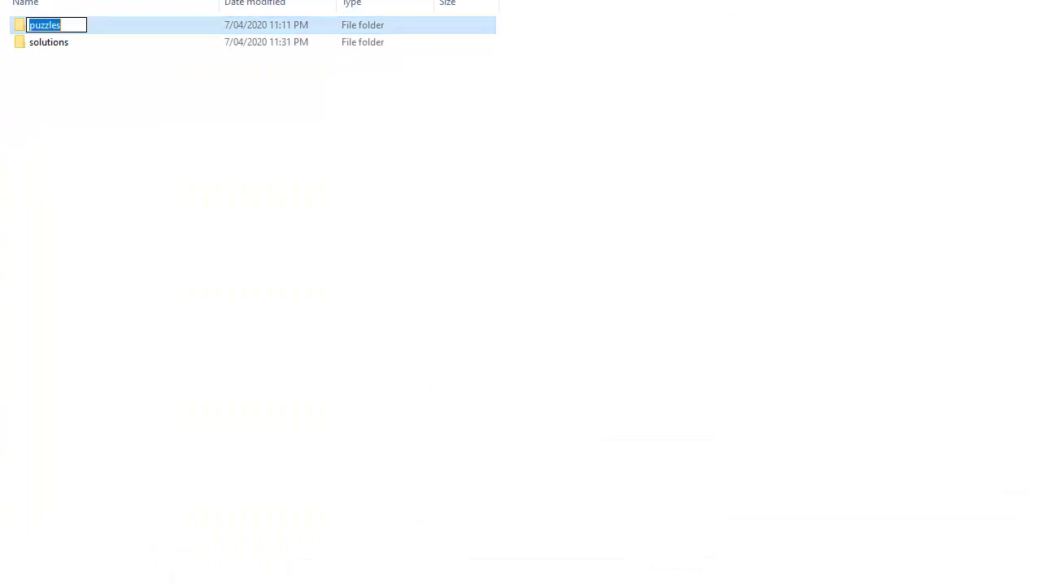
pyautogui.press('Return')
pyautogui.press('Return')
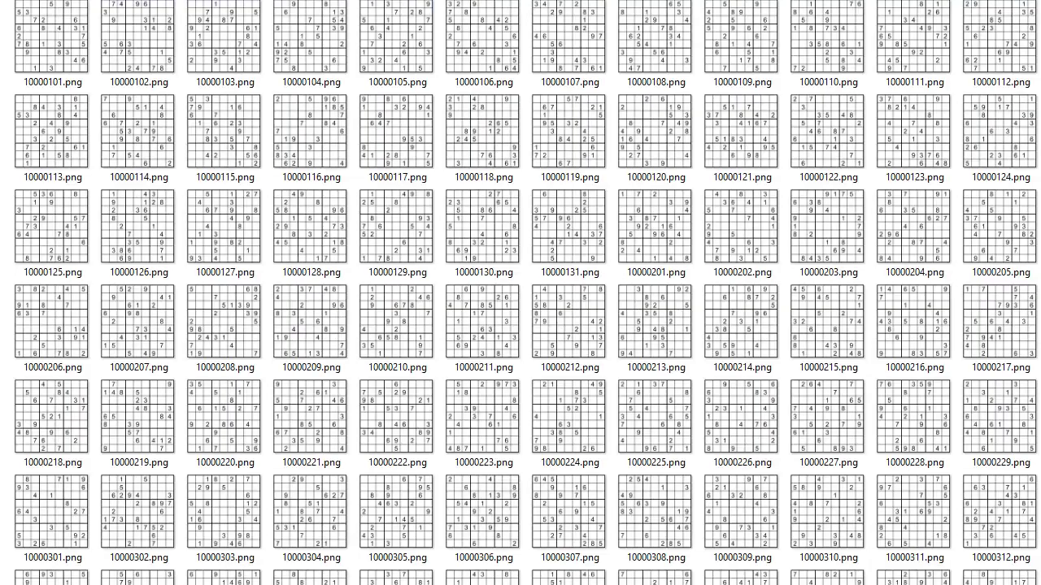
pyautogui.hotkey('alt', 'Tab')
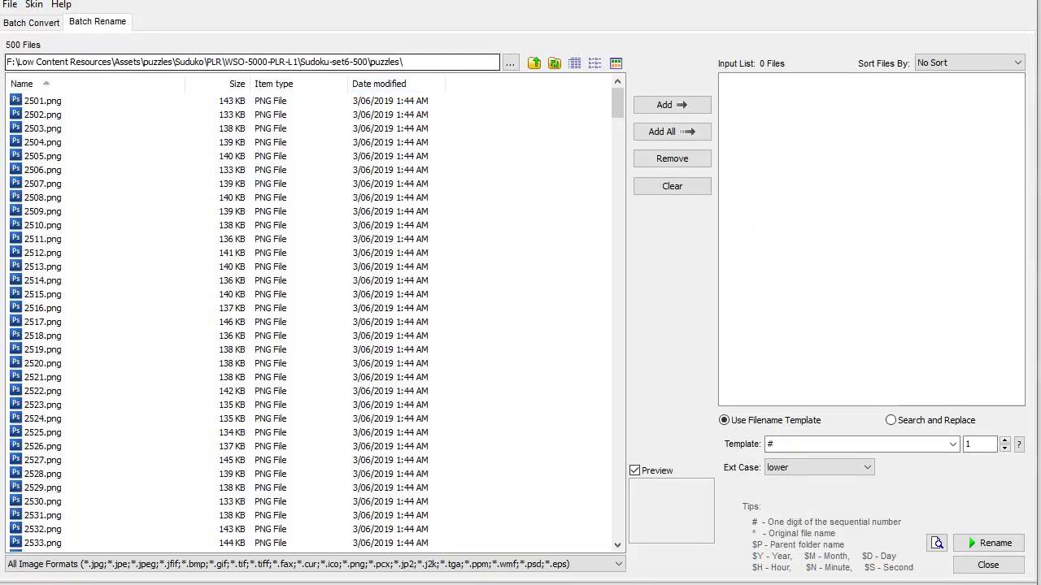
# - Set the batch rename source folder to F:\Low Content Resources\Assets\puzzles\Suduko\demoLevel1\puzzles
pyautogui.moveTo(404, 62); pyautogui.dragTo(7, 81)
pyautogui.write('F:\\Low Content Resources\\Assets\\puzzles\\Suduko\\demoLevel1\\puzzles')
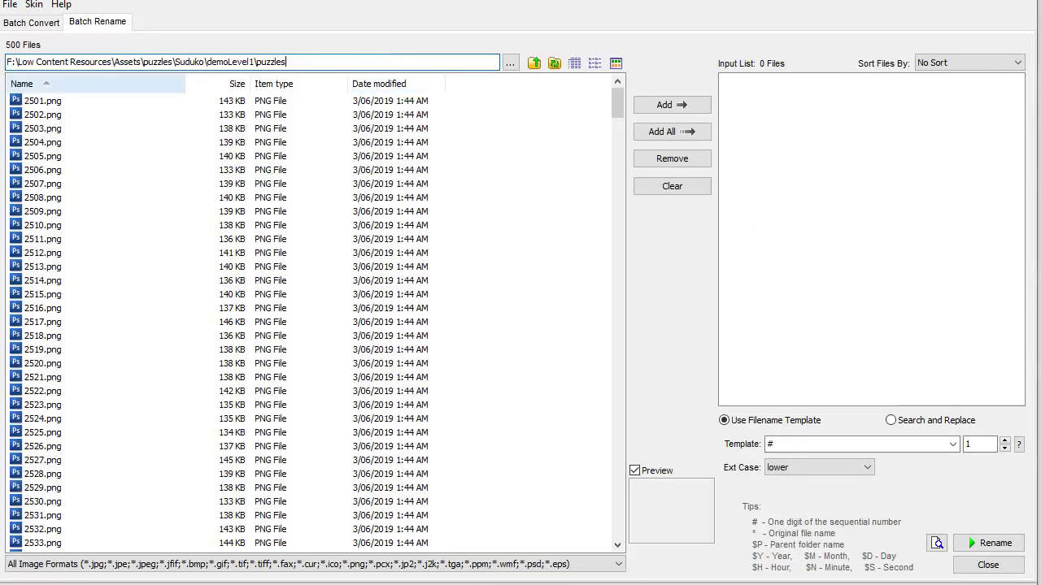
pyautogui.press('Return')
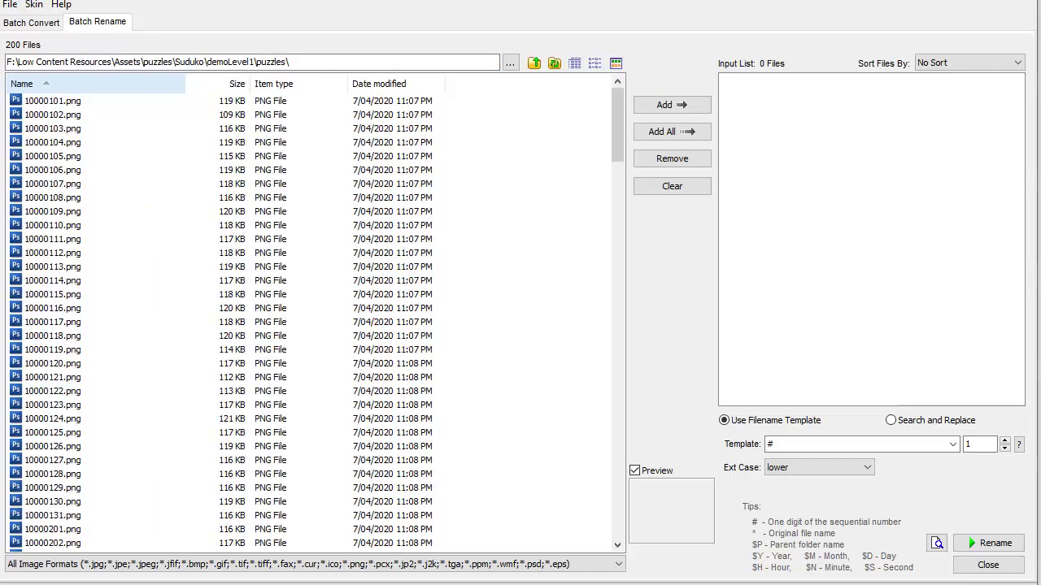
# - Batch-rename all the puzzle PNG files with the # template starting at 1, and open their containing folder when finished
pyautogui.click(663, 132)
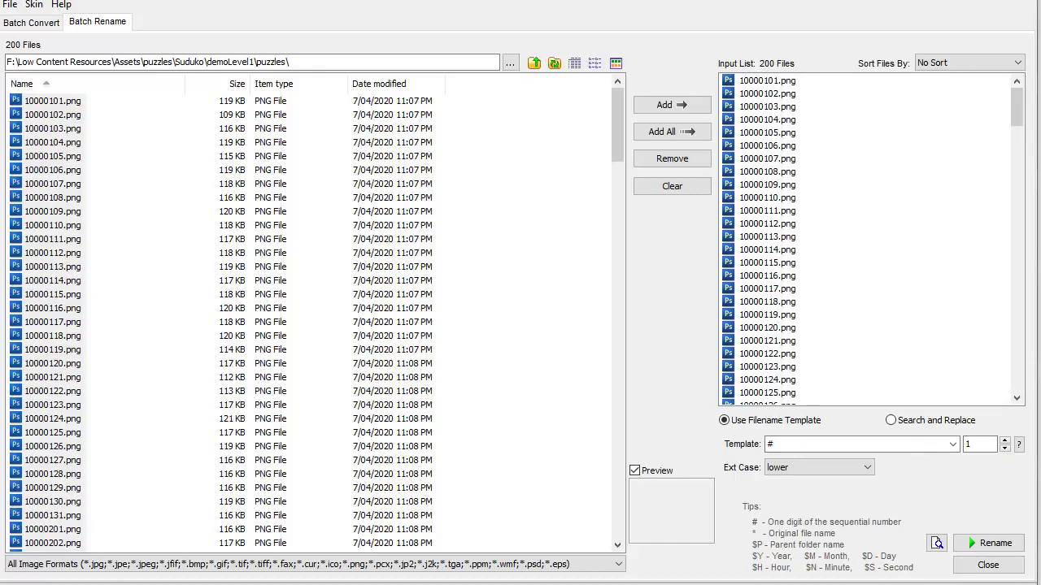
pyautogui.click(988, 543)
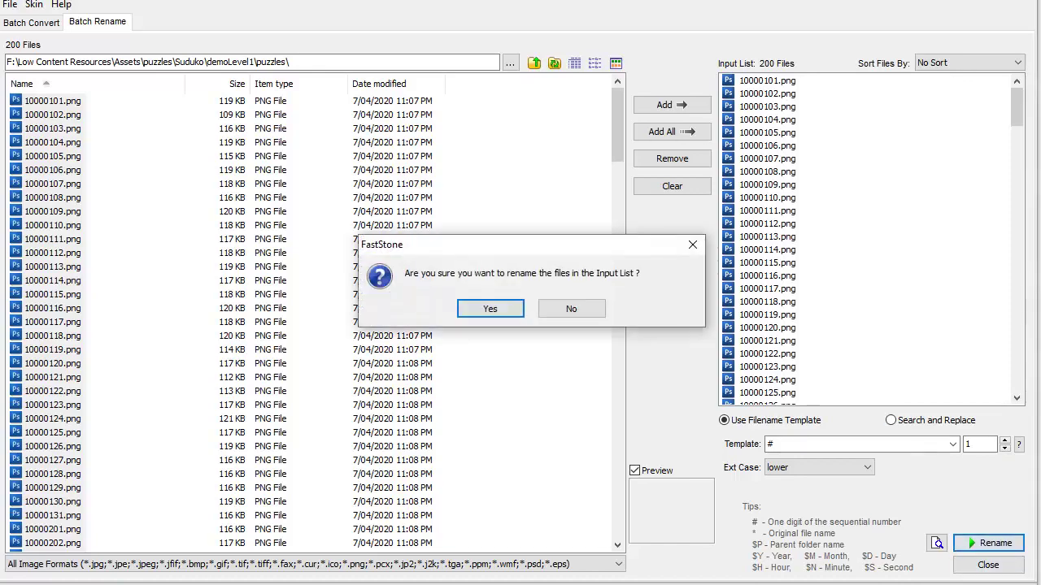
pyautogui.press('Return')
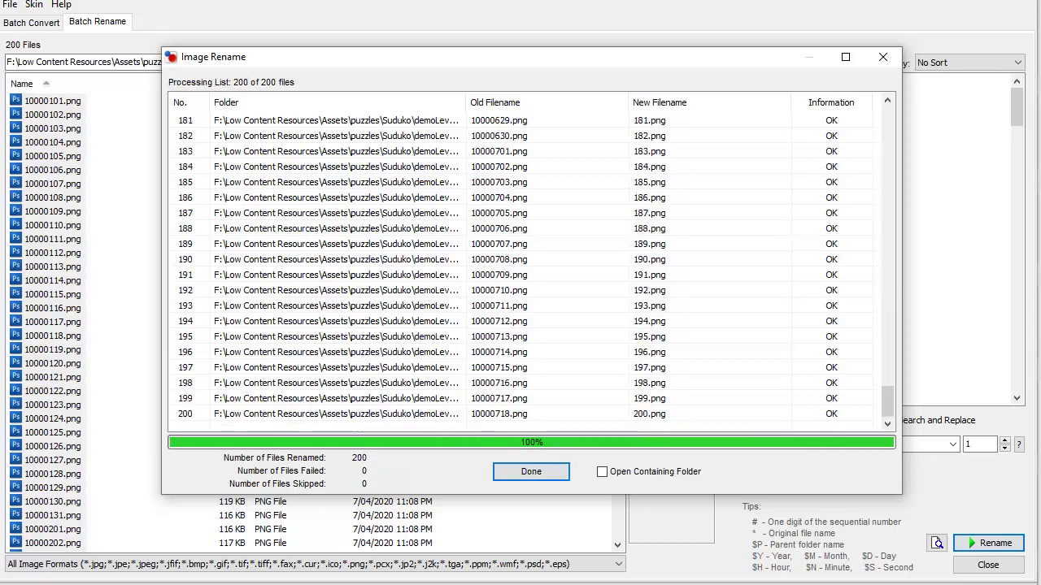
pyautogui.click(602, 471)
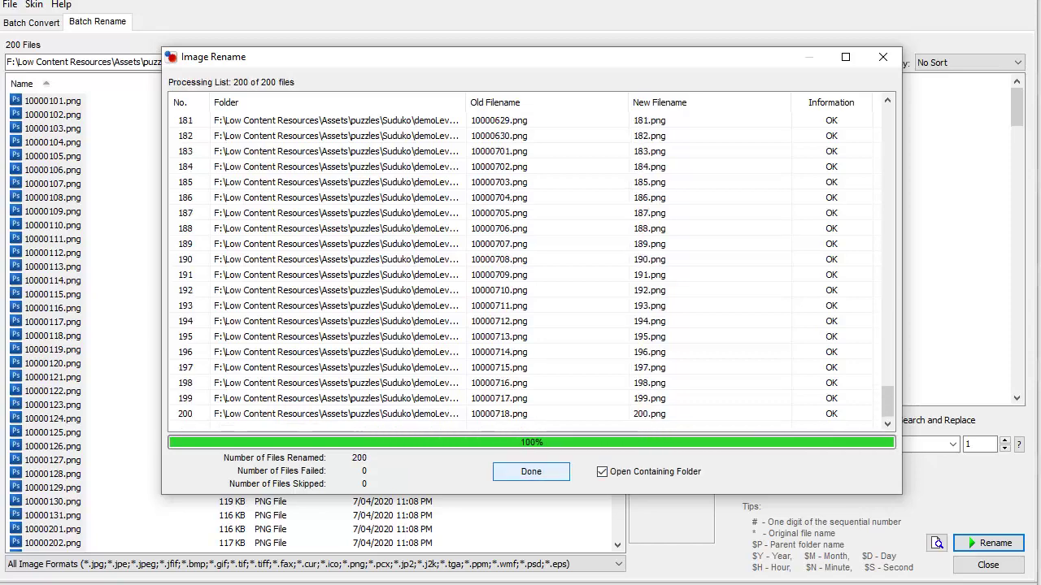
pyautogui.click(531, 472)
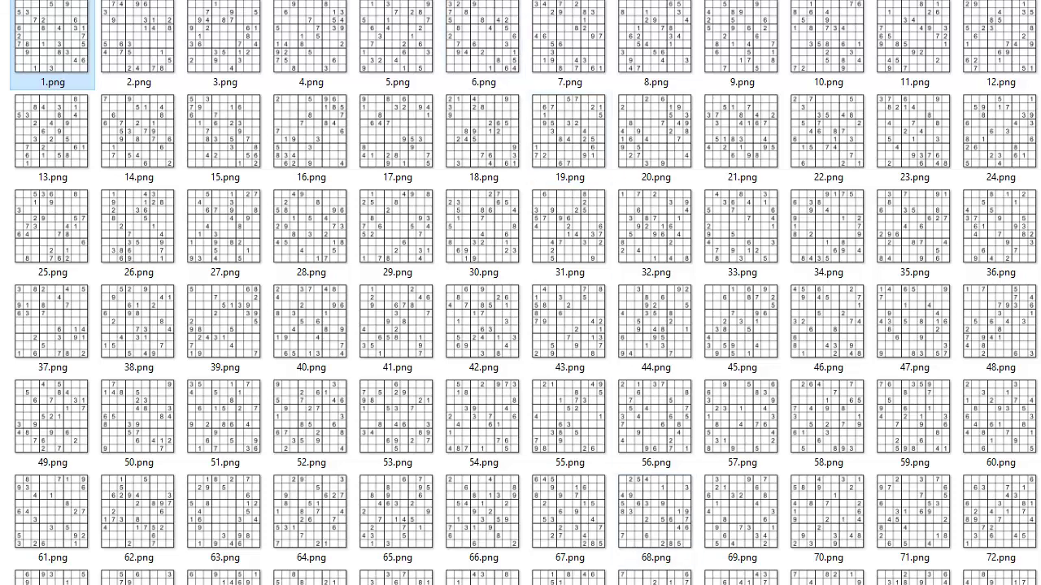
# - Return to FastStone and set the batch rename source folder to F:\Low Content Resources\Assets\puzzles\Suduko\demoLevel1\solutions
pyautogui.click(732, 575)
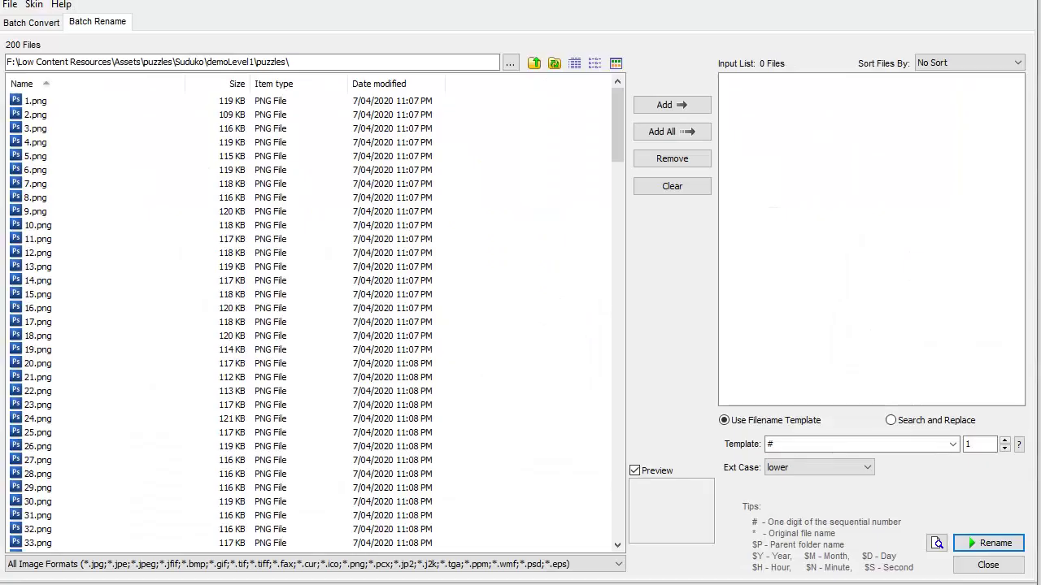
pyautogui.moveTo(290, 62); pyautogui.dragTo(257, 62)
pyautogui.press('BackSpace')
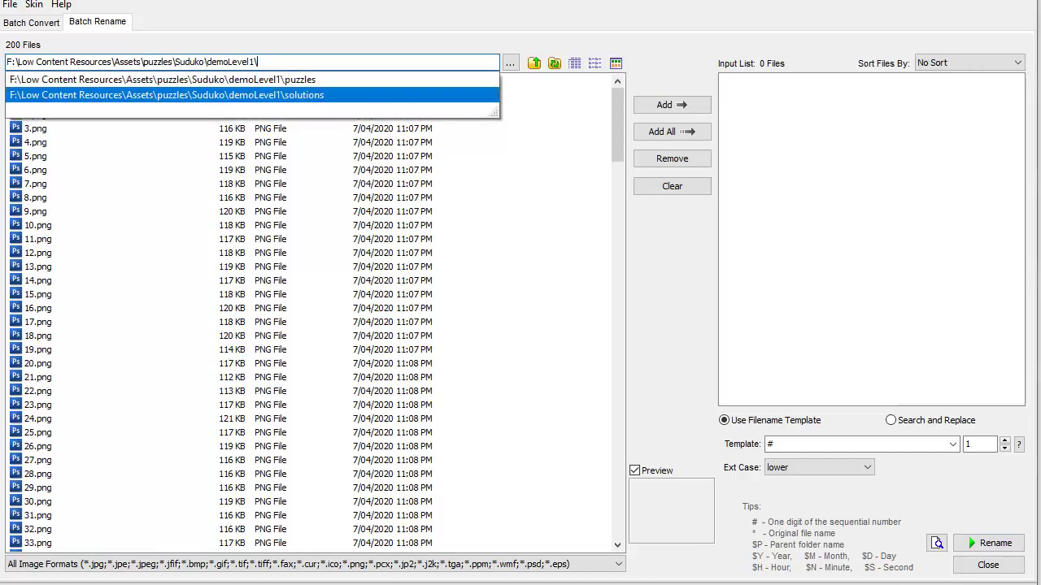
pyautogui.press('Return')
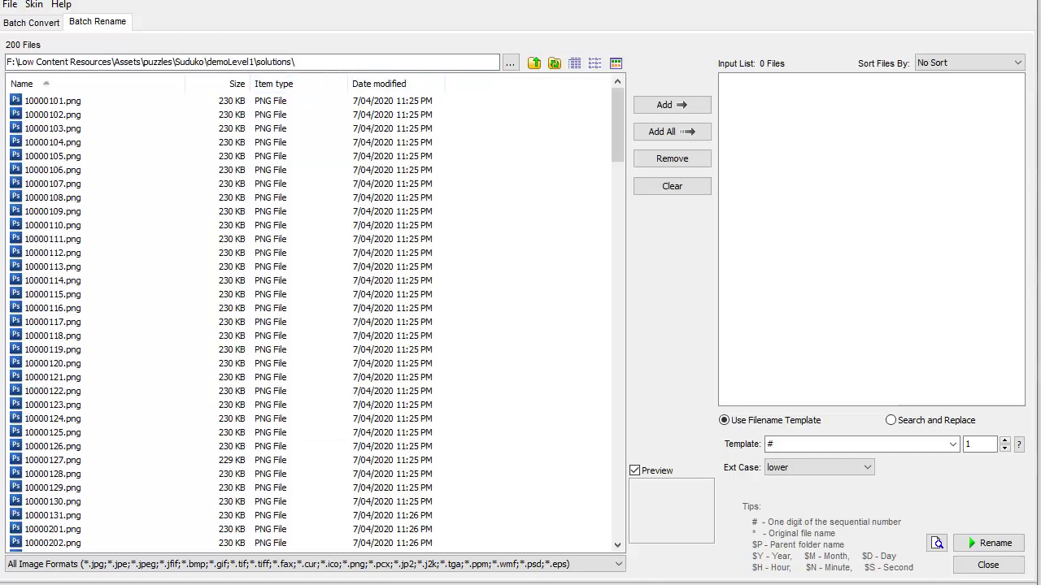
# - Batch-rename all the solution PNG files with the # template starting at 1, and close the rename report
pyautogui.click(672, 131)
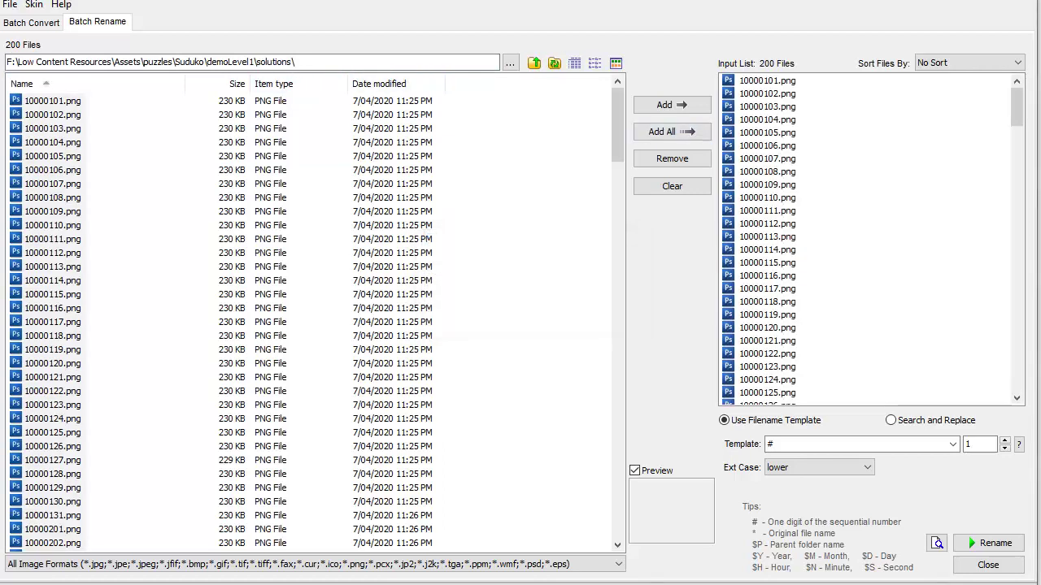
pyautogui.click(988, 543)
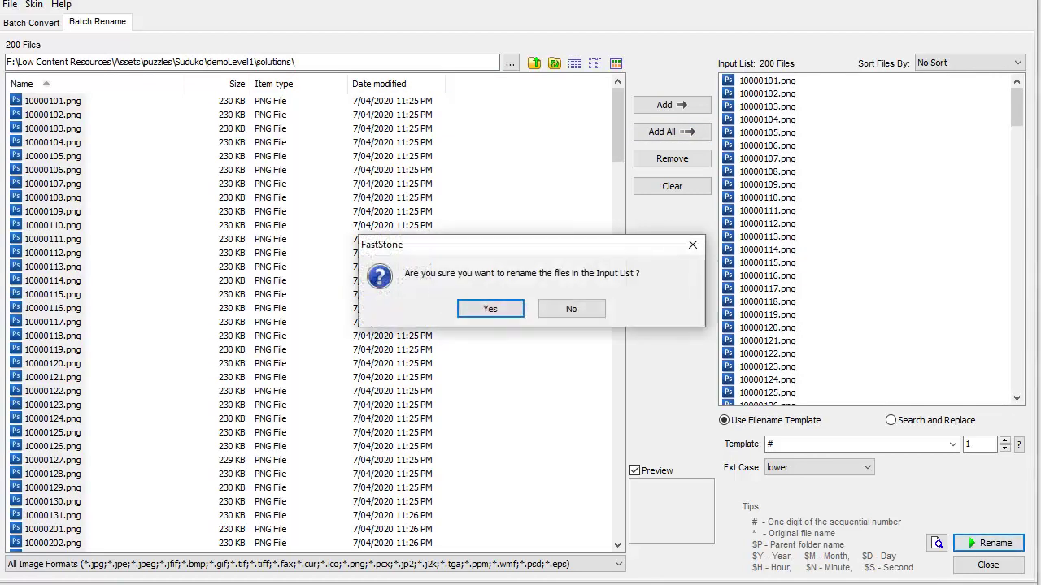
pyautogui.press('Return')
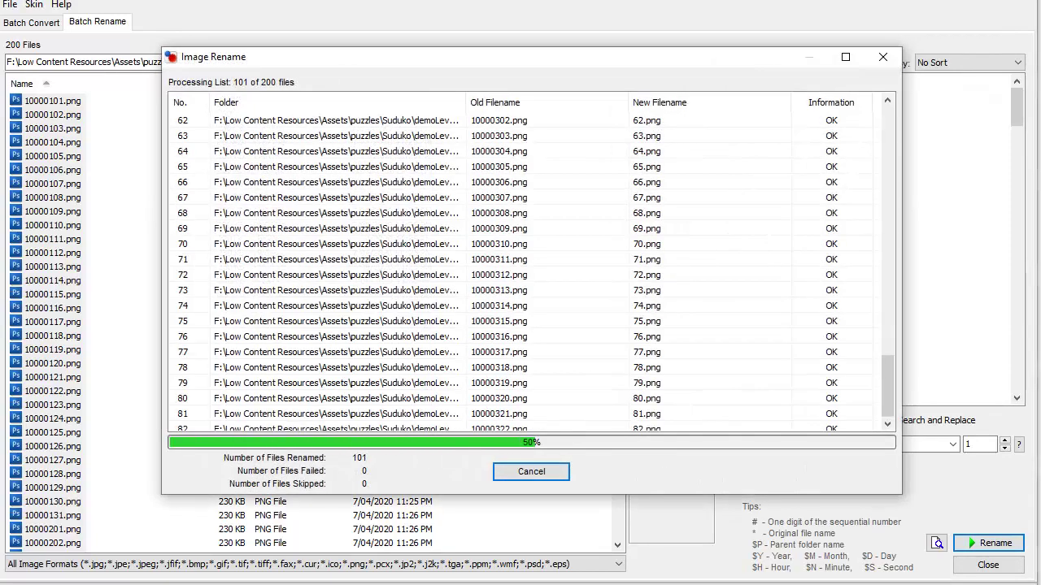
pyautogui.press('Return')
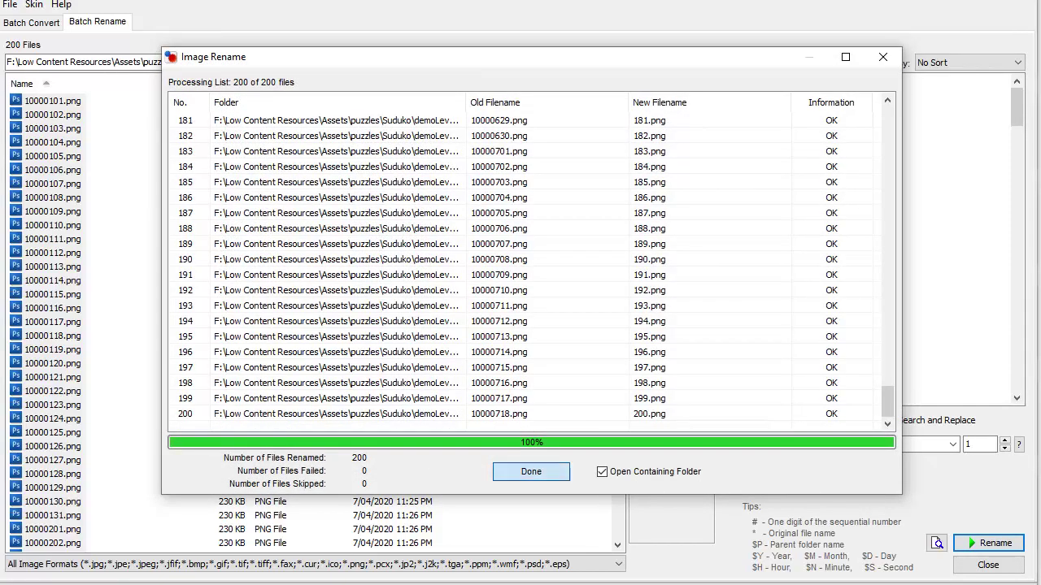